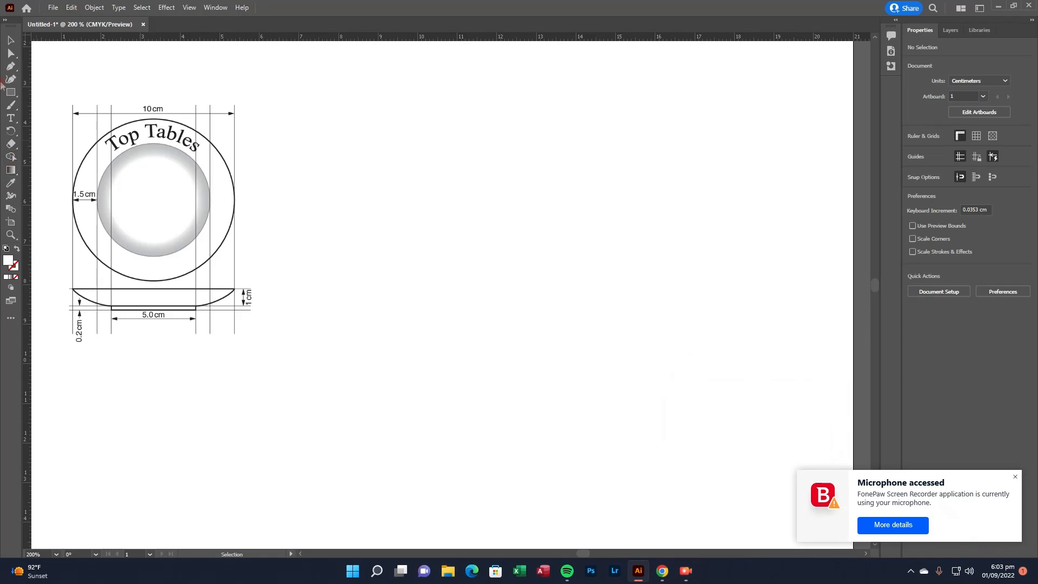
left_click_drag(11, 93, 65, 131)
left_click_drag(338, 125, 381, 180)
key("Down")
key("Down")
key("Down")
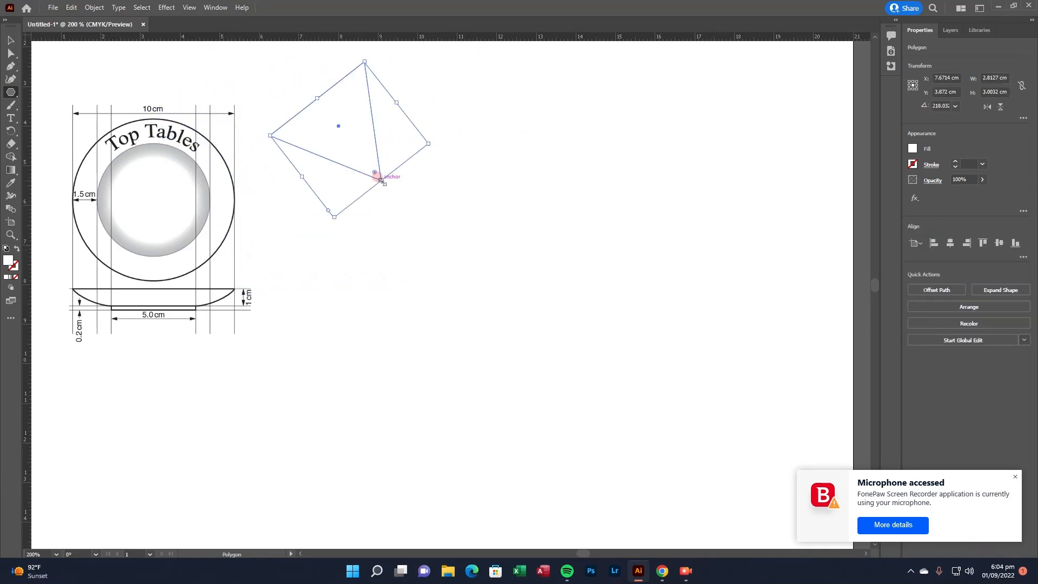
key("Delete")
left_click(241, 126)
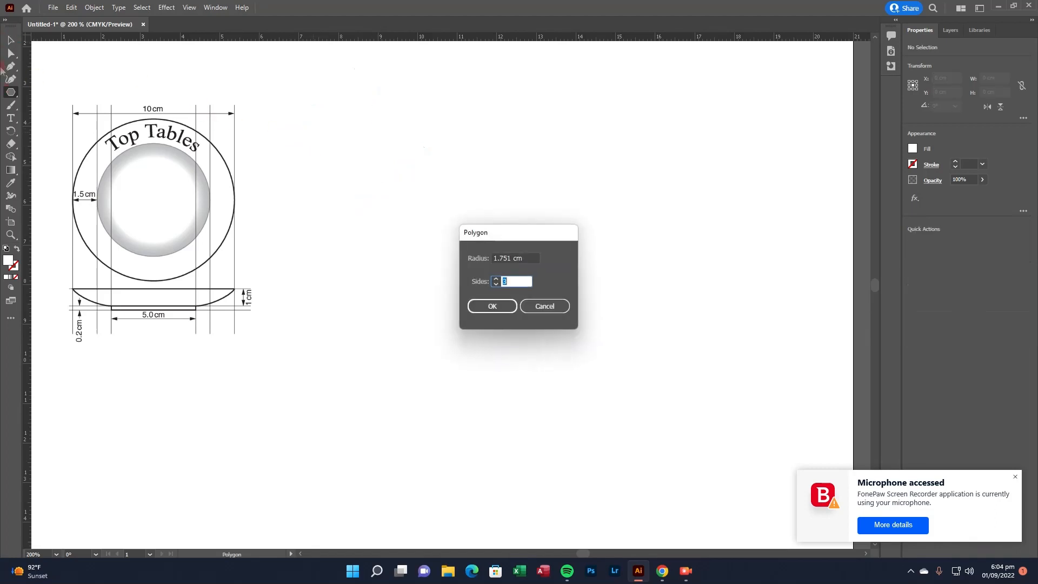
left_click(544, 306)
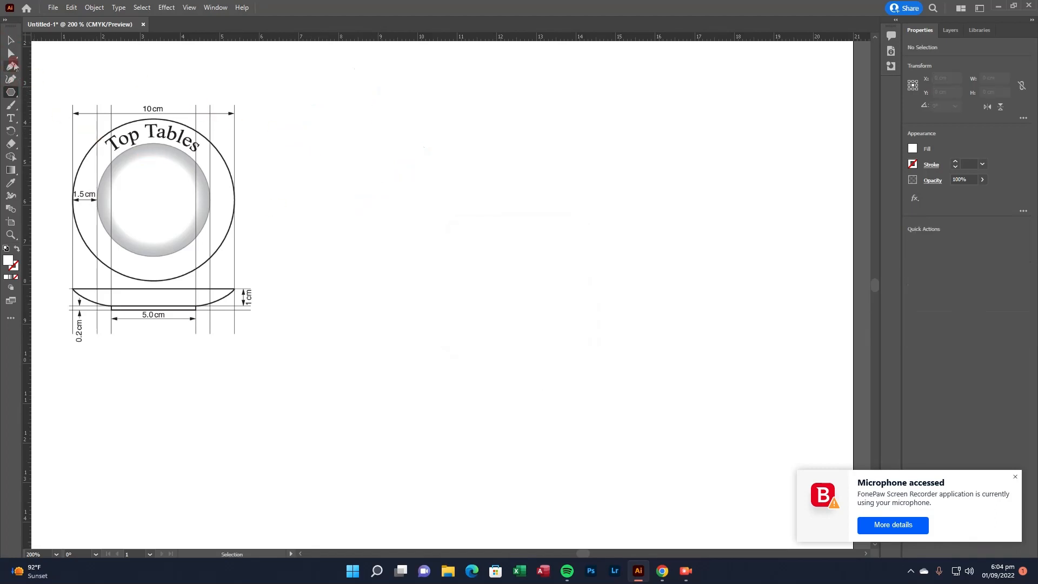
left_click(10, 41)
left_click(432, 212)
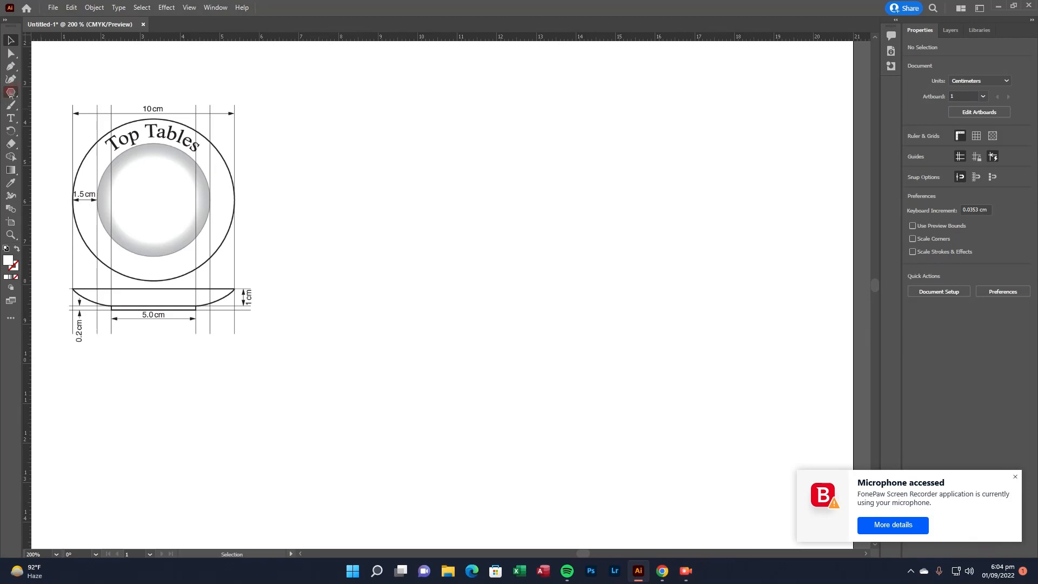
Draw a circle beside the plate reference drawing and set its width and height to 10 cm
left_click_drag(9, 91, 58, 105)
left_click_drag(363, 135, 574, 346)
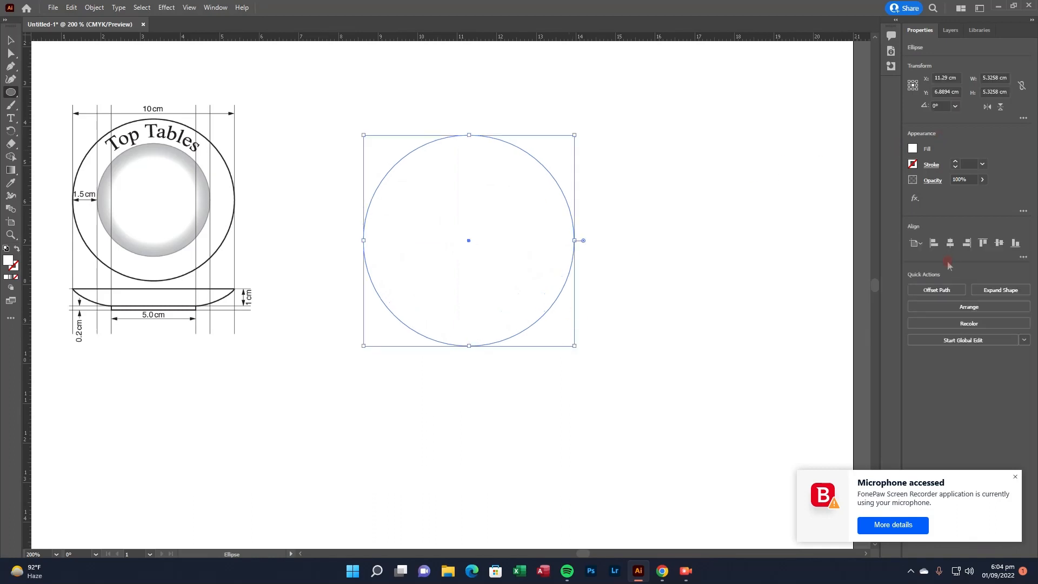
left_click(1008, 79)
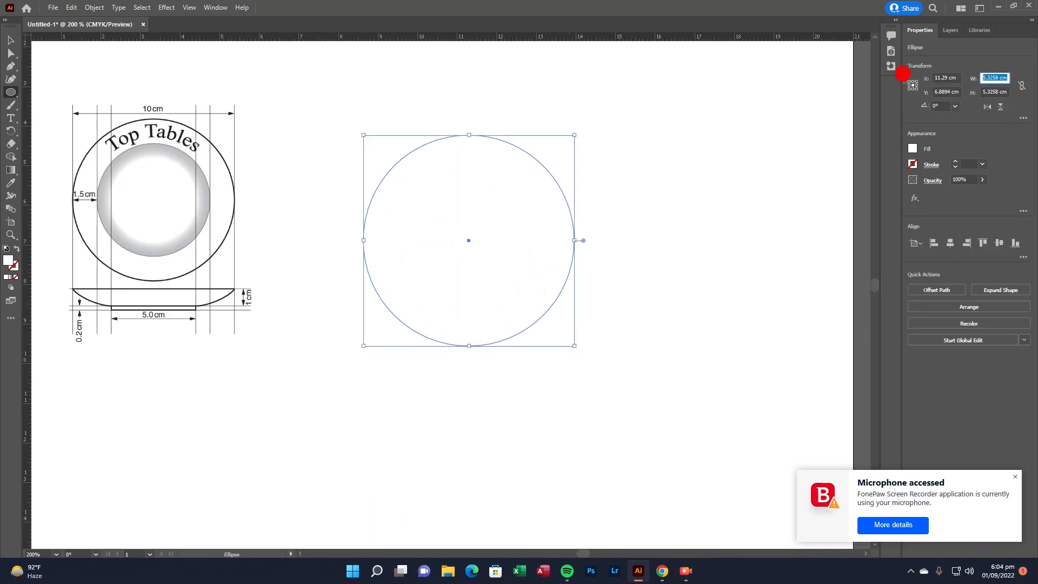
type("10")
key("Return")
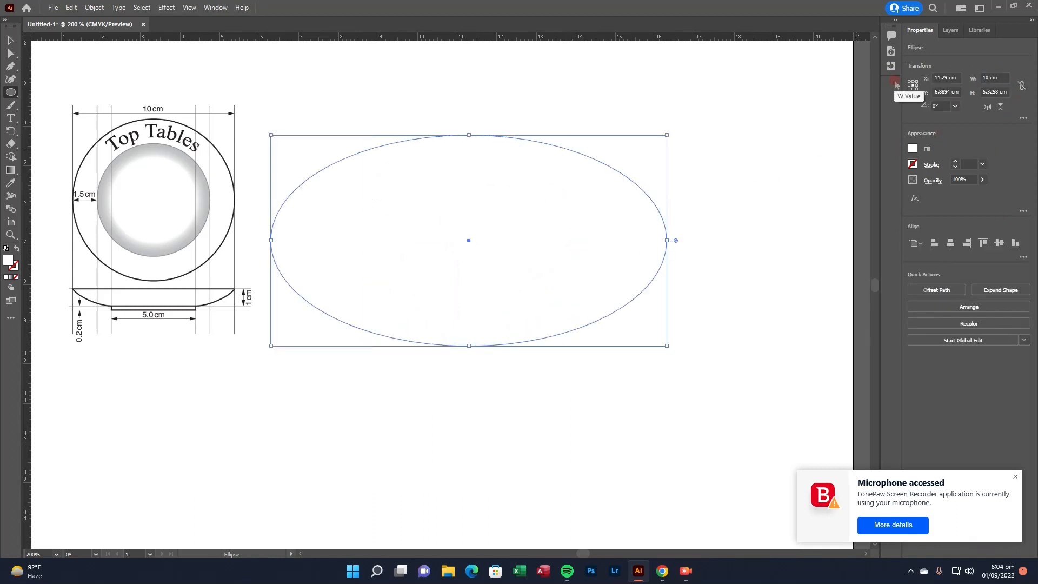
left_click(1003, 92)
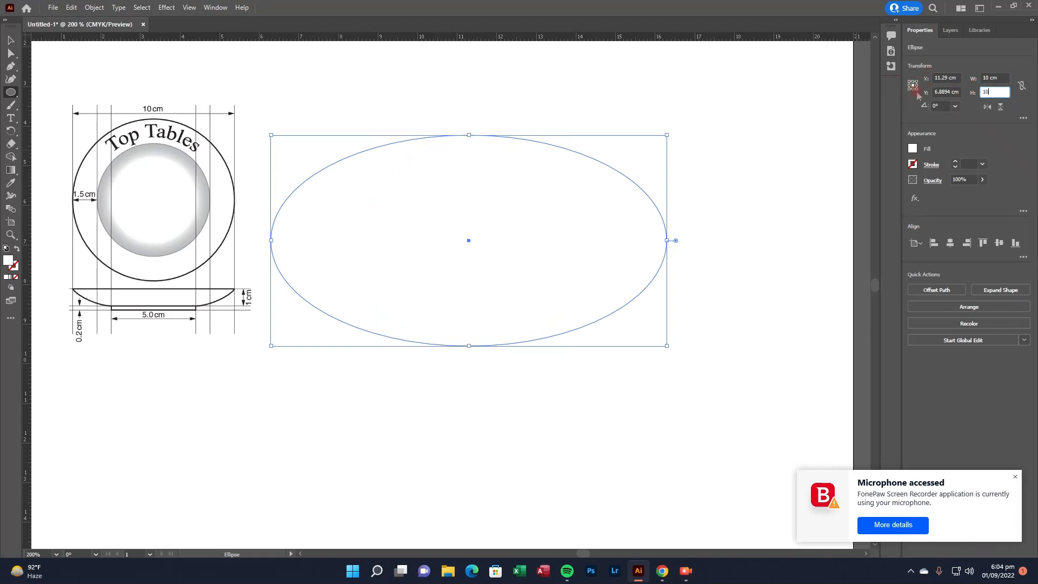
type("10")
key("Return")
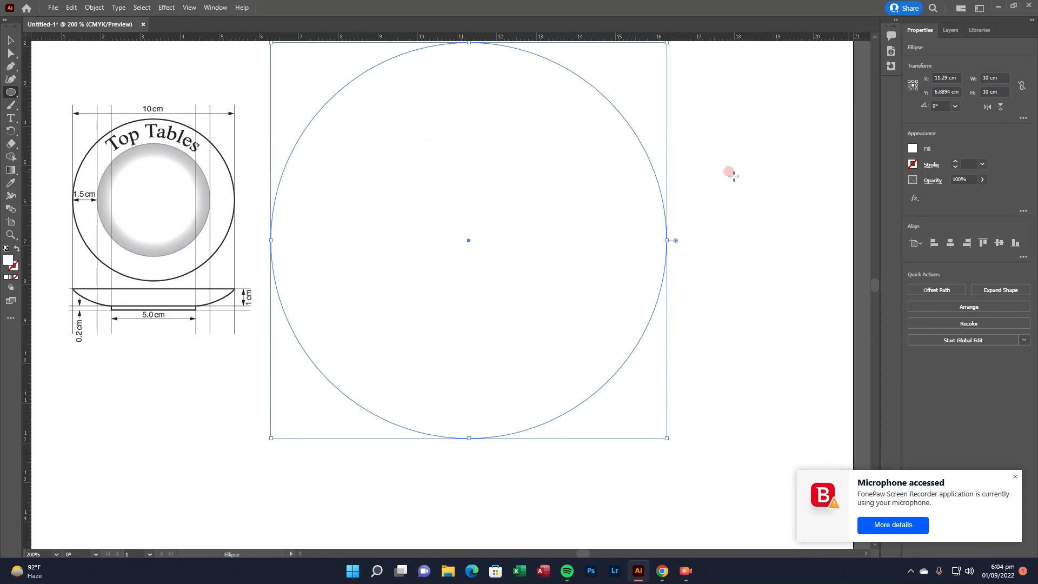
Nudge the 10 cm circle down the artboard to a centre Y position of about 7.6 cm
left_click_drag(875, 284, 874, 286)
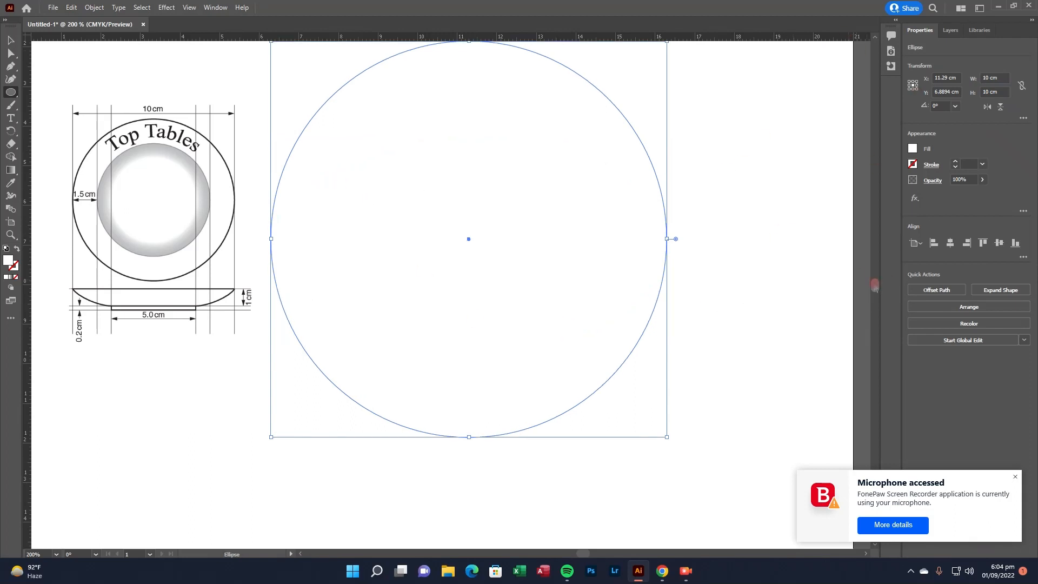
key("Down")
key("Down")
key("Down")
key("Down")
key("Down")
key("Down")
key("Down")
key("Down")
key("Down")
key("Down")
key("Down")
key("Down")
key("Down")
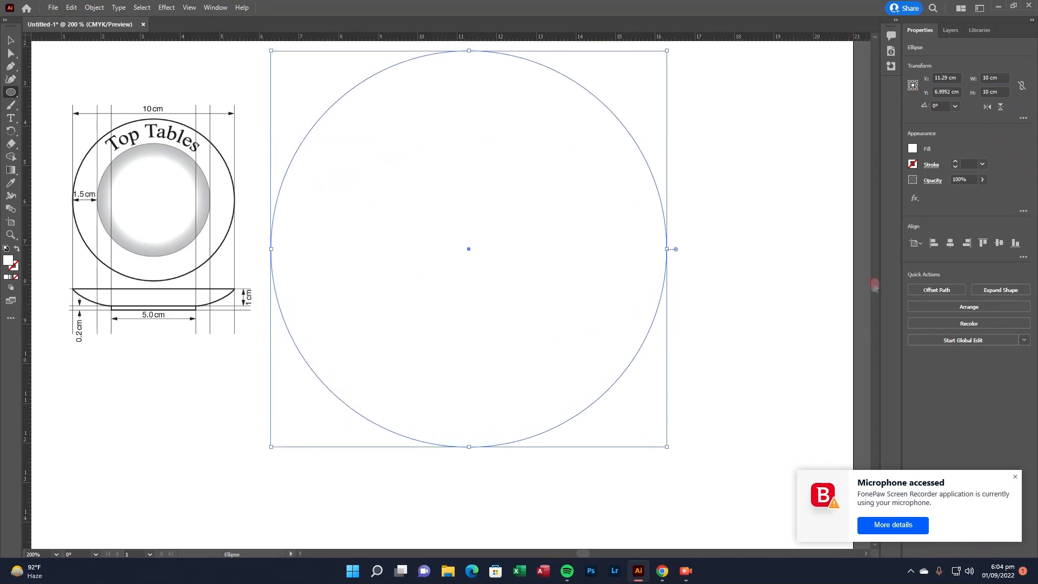
key("Down")
key("Down")
key("Down")
key("Down")
key("Down")
key("Down")
key("Down")
key("Down")
key("v")
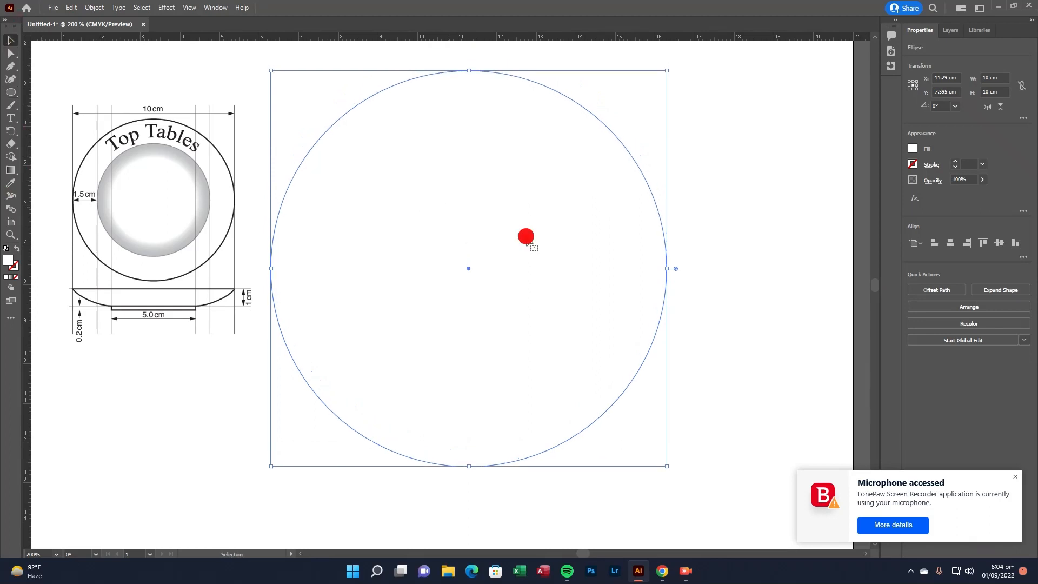
left_click(727, 267)
Give the 10 cm circle a black 1 pt stroke
left_click(533, 208)
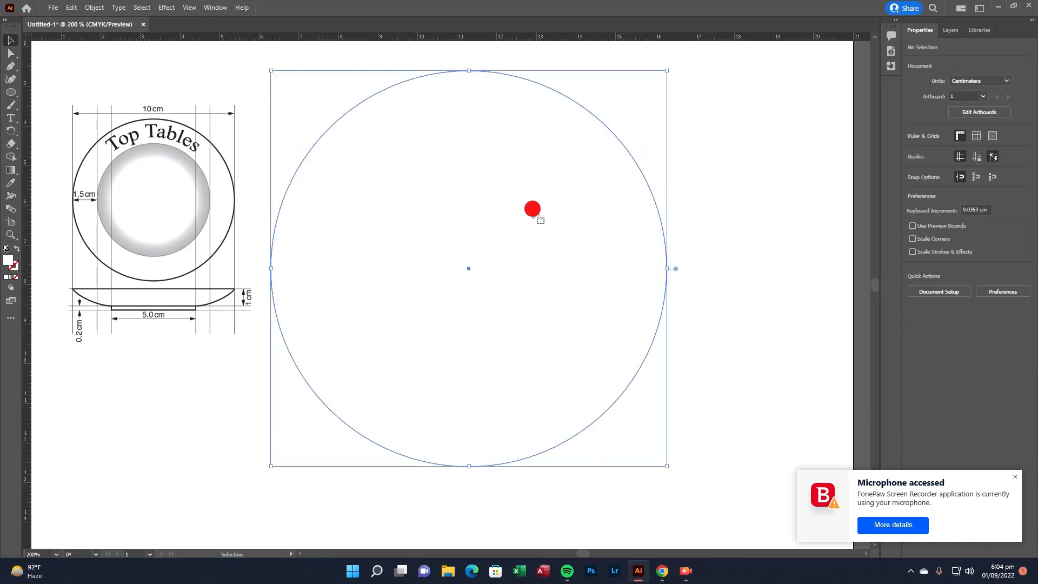
left_click(913, 165)
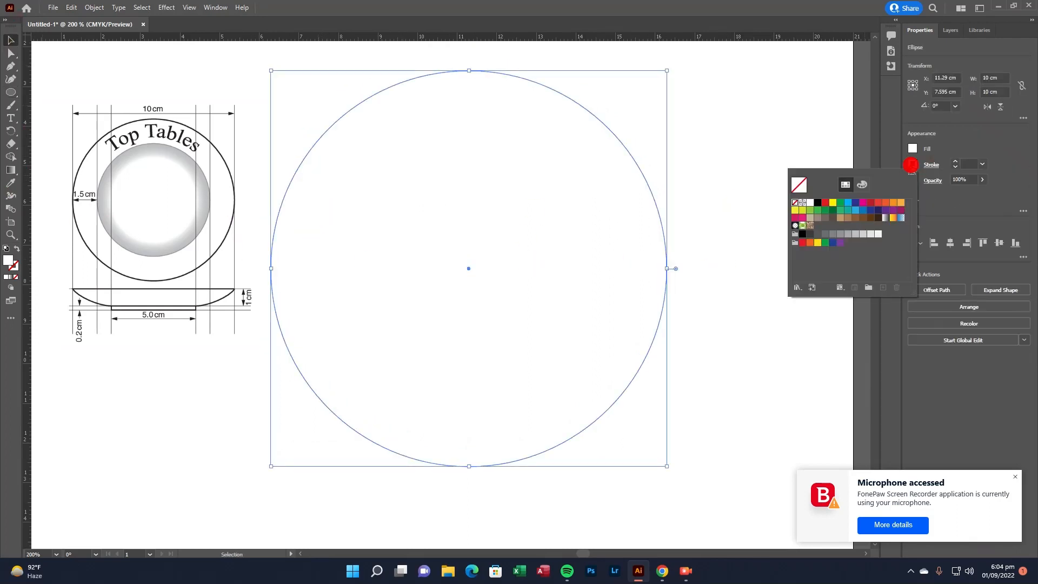
left_click(818, 203)
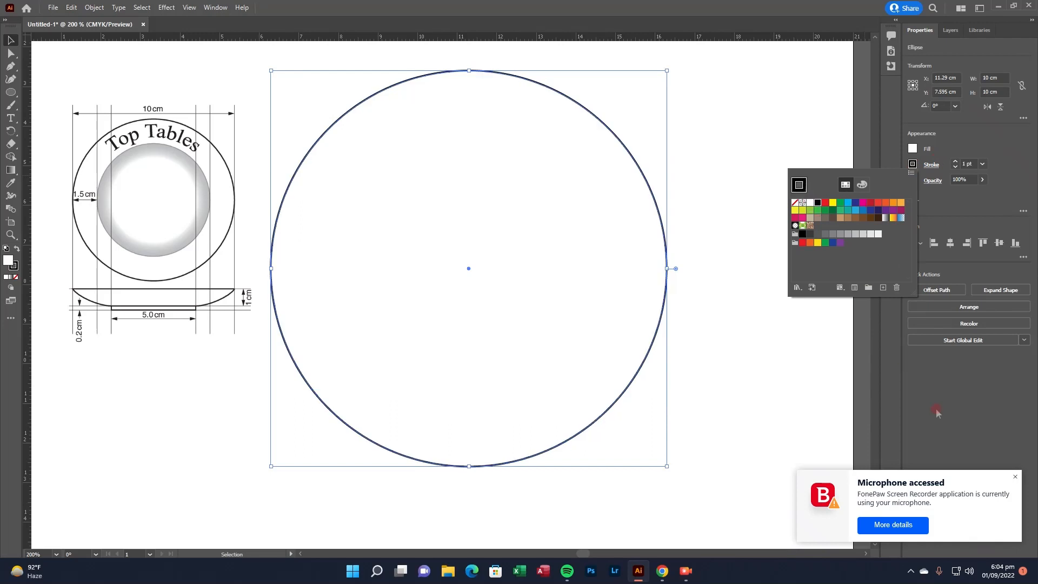
left_click(1013, 478)
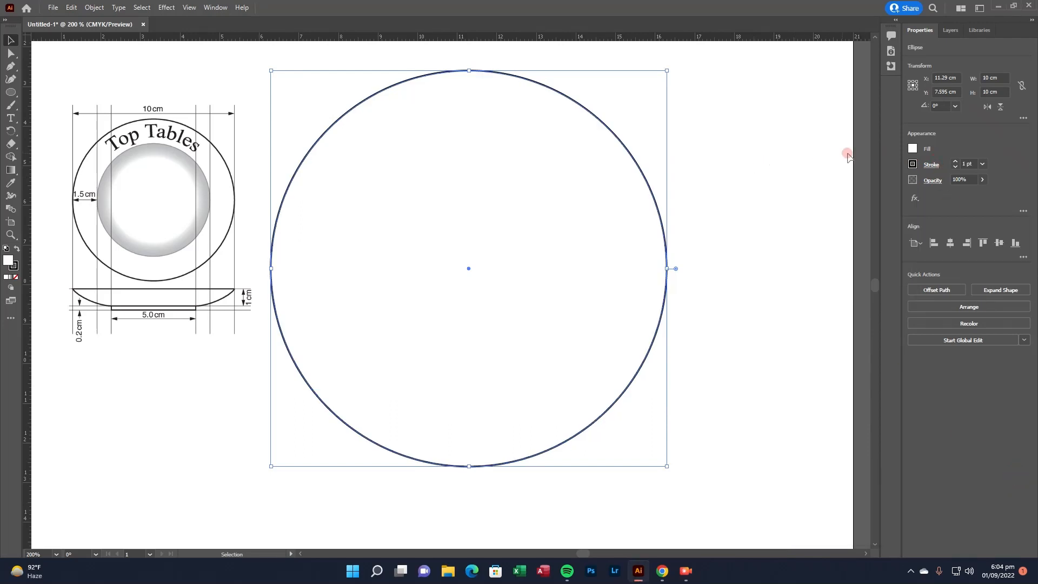
left_click(741, 184)
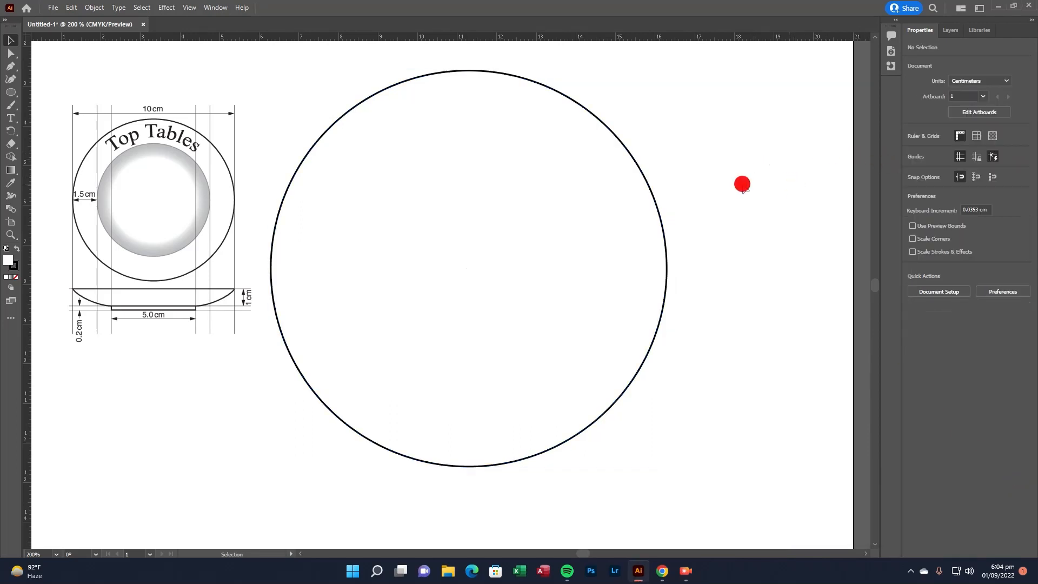
Draw a horizontal line segment from the circle's left edge to its centre
left_click(12, 93)
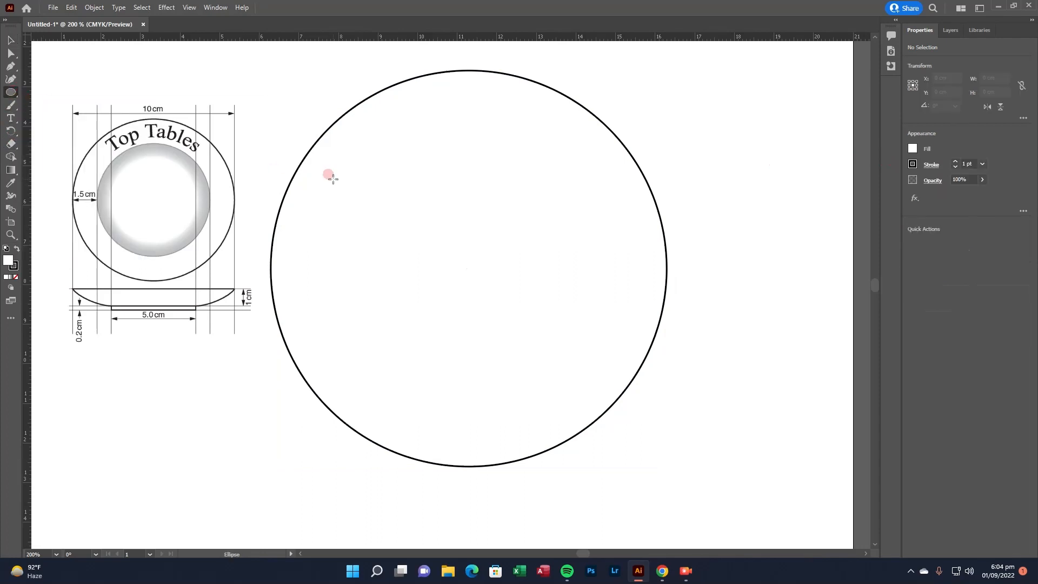
left_click_drag(11, 92, 61, 144)
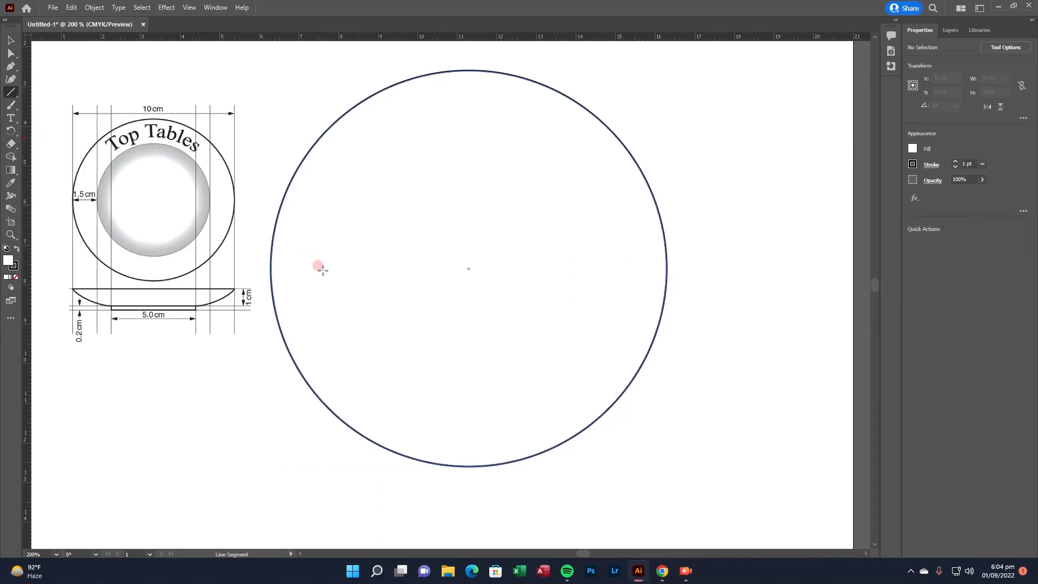
left_click(270, 268)
left_click(480, 315)
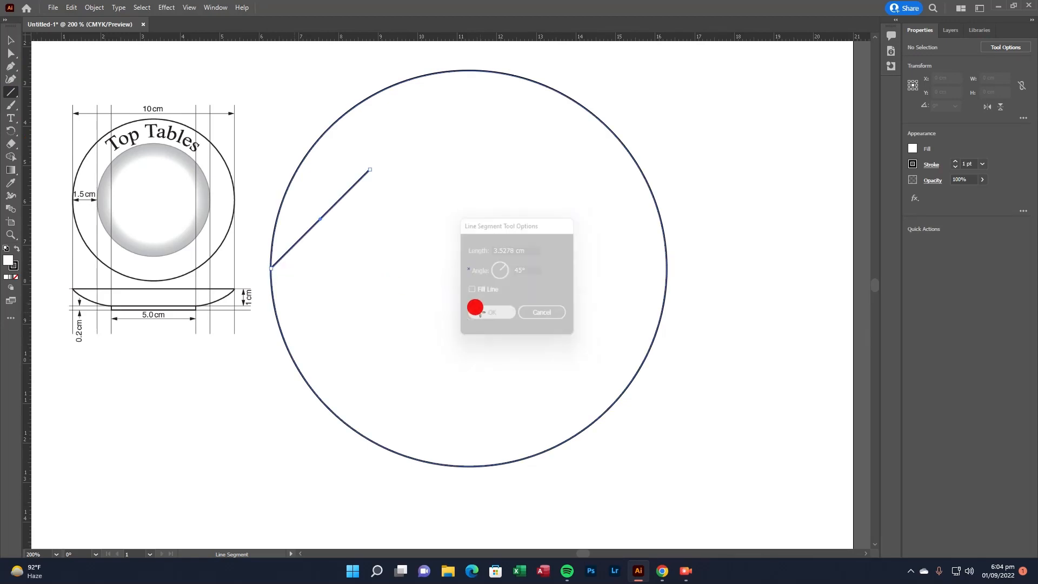
left_click_drag(369, 170, 470, 269)
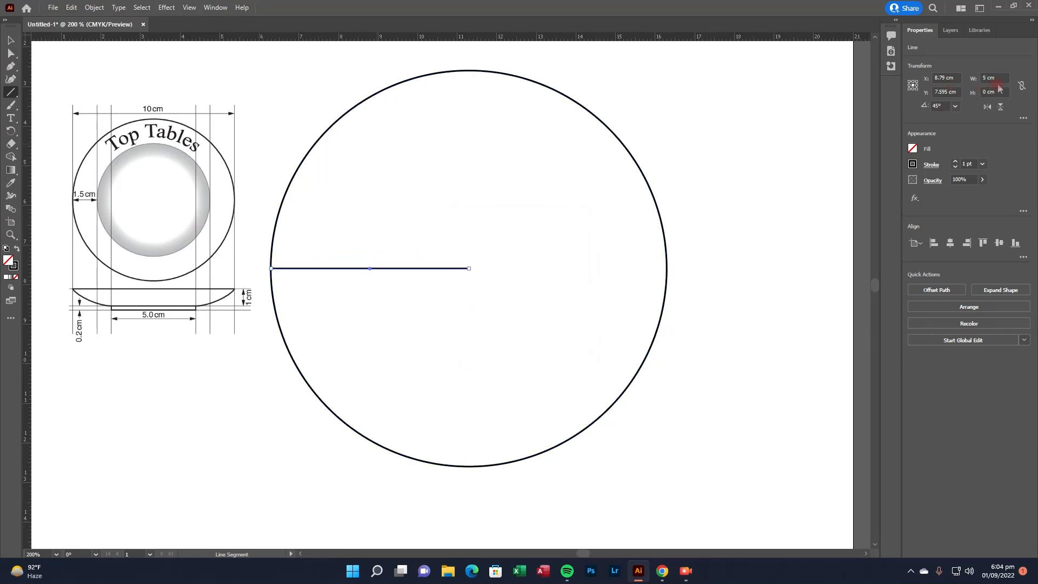
Shorten the line to 1.5 cm and move it so it runs inward from the circle's left edge
left_click_drag(999, 78, 976, 82)
type("1.5")
key("Return")
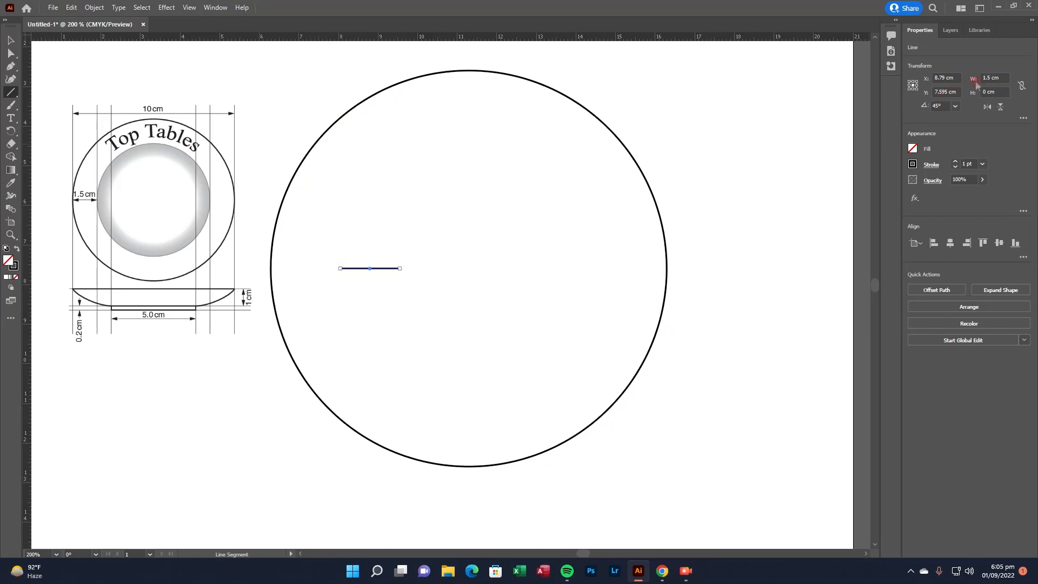
left_click(10, 37)
left_click_drag(341, 268, 278, 270)
key("ctrl+z")
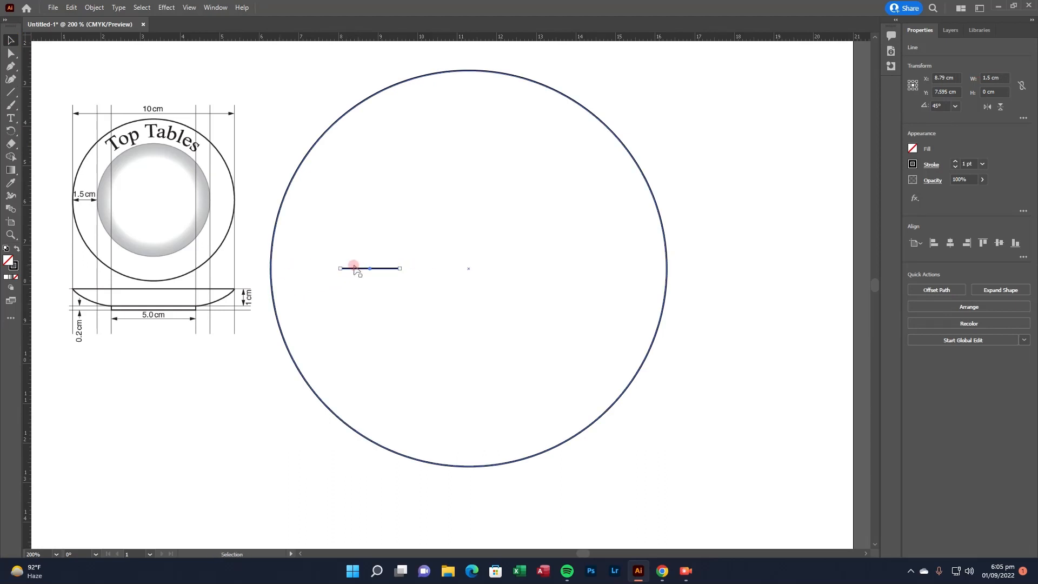
left_click_drag(350, 270, 284, 271)
left_click(267, 433)
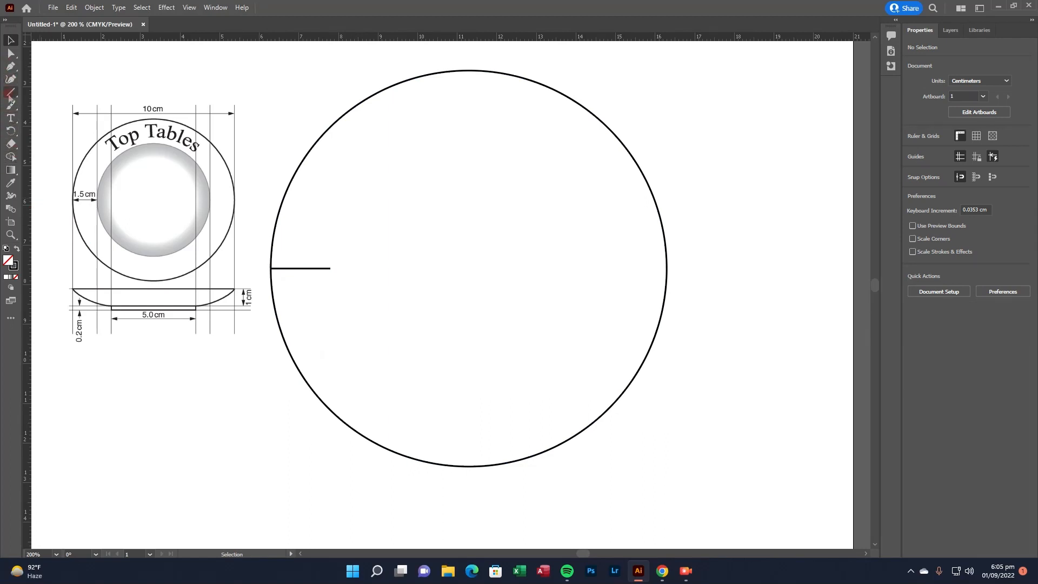
Draw an inner circle about 5.6 cm across and centre it on the 10 cm circle
left_click(11, 92)
left_click(48, 102)
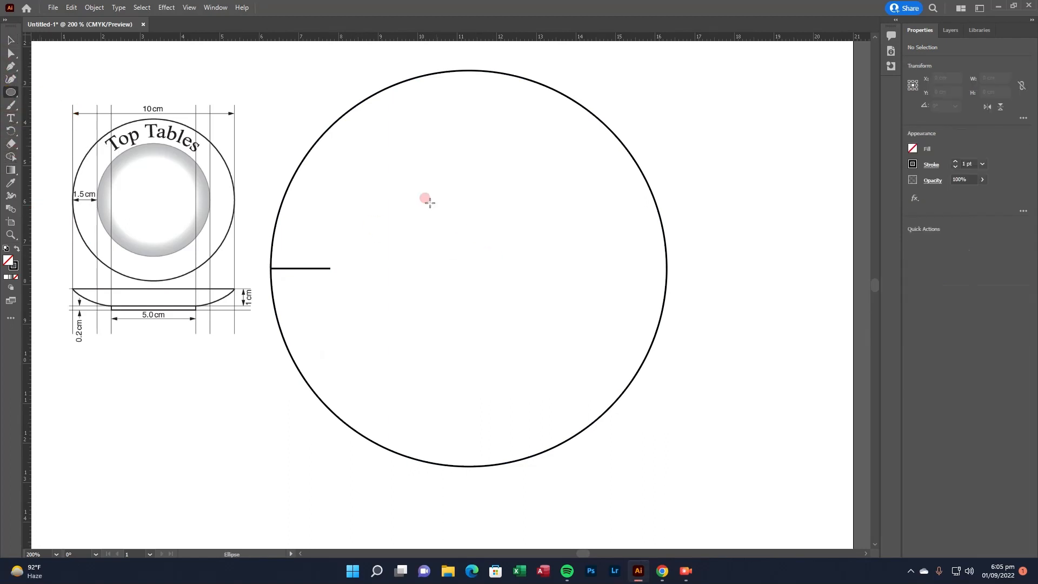
left_click_drag(387, 169, 610, 374)
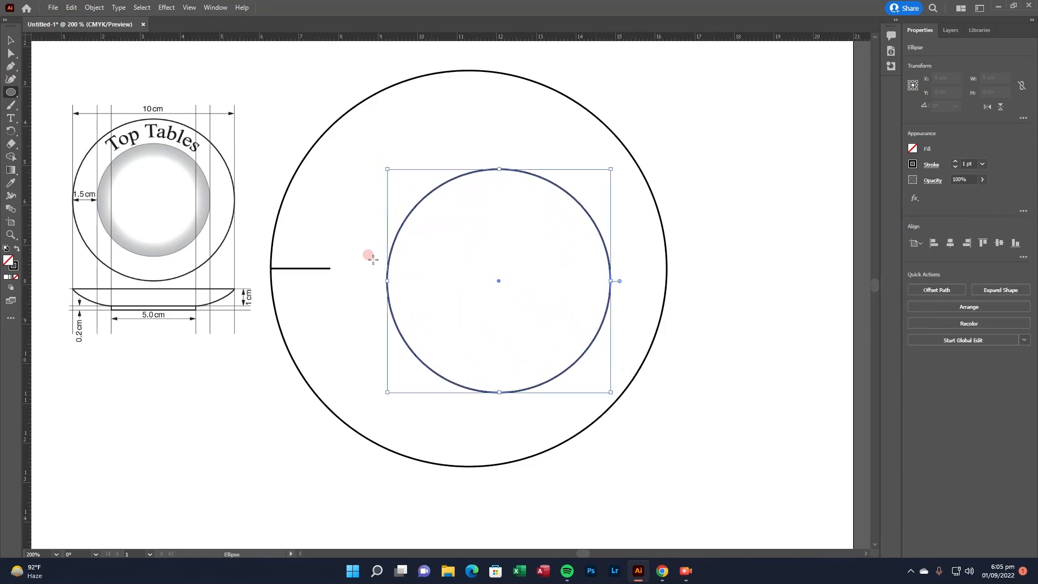
left_click(12, 42)
left_click_drag(499, 281, 469, 269)
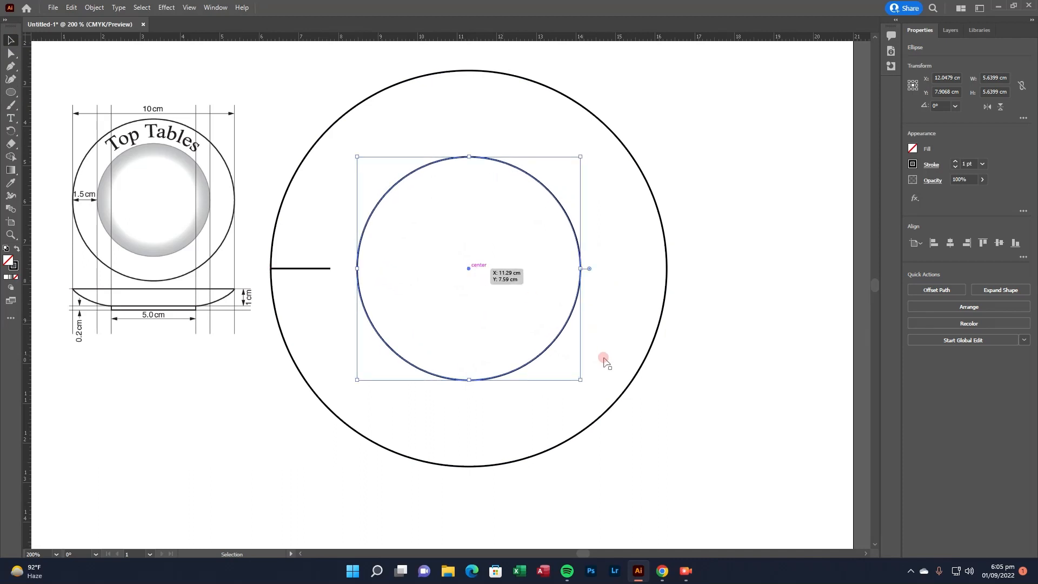
Enlarge the inner circle to about 6.98 cm across so its left edge meets the inner end of the 1.5 cm line
left_click_drag(581, 379, 609, 405)
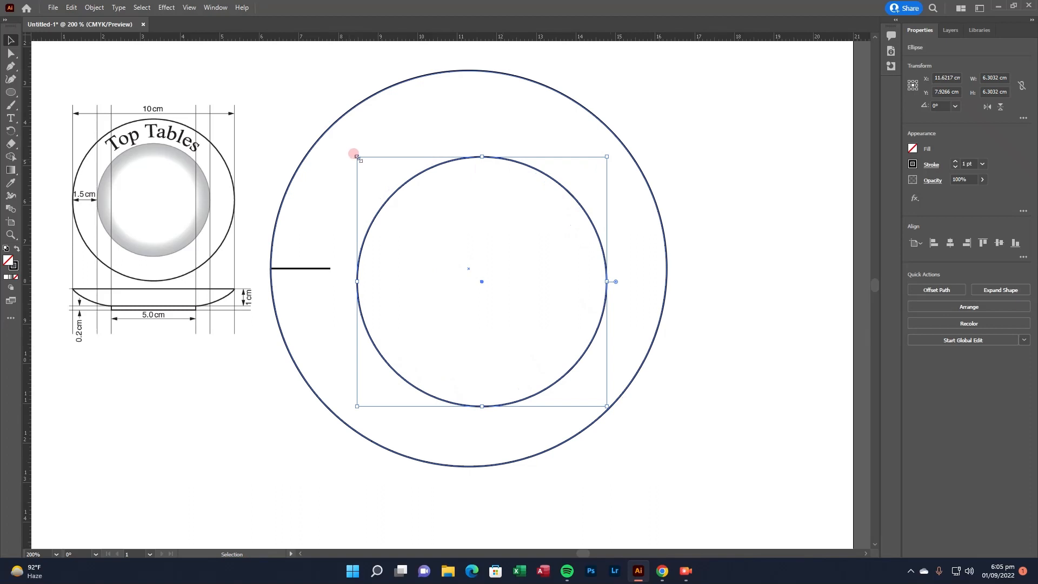
left_click_drag(356, 157, 327, 121)
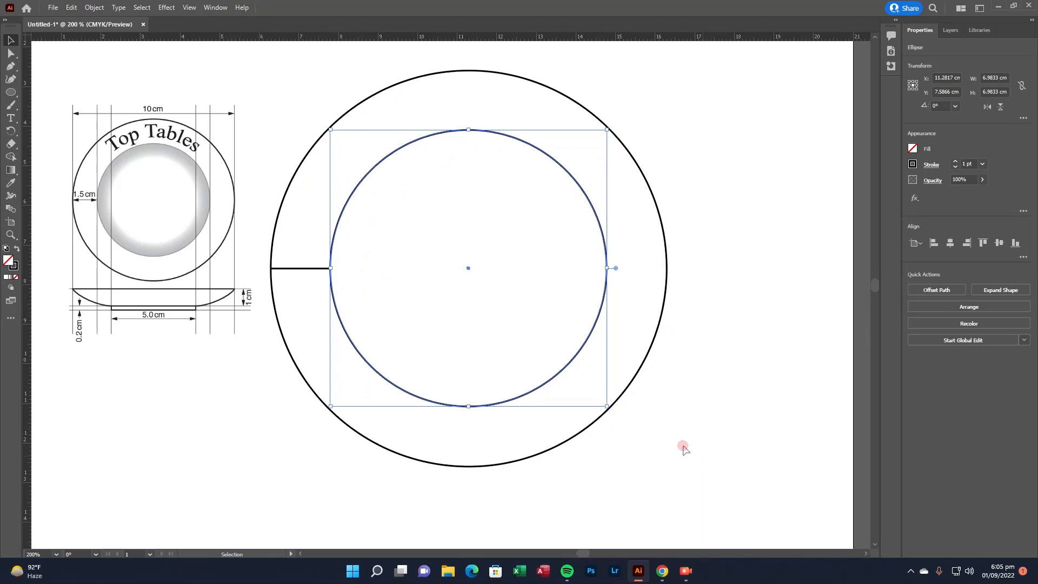
scroll(332, 272, "up", 1)
scroll(332, 272, "down", 1)
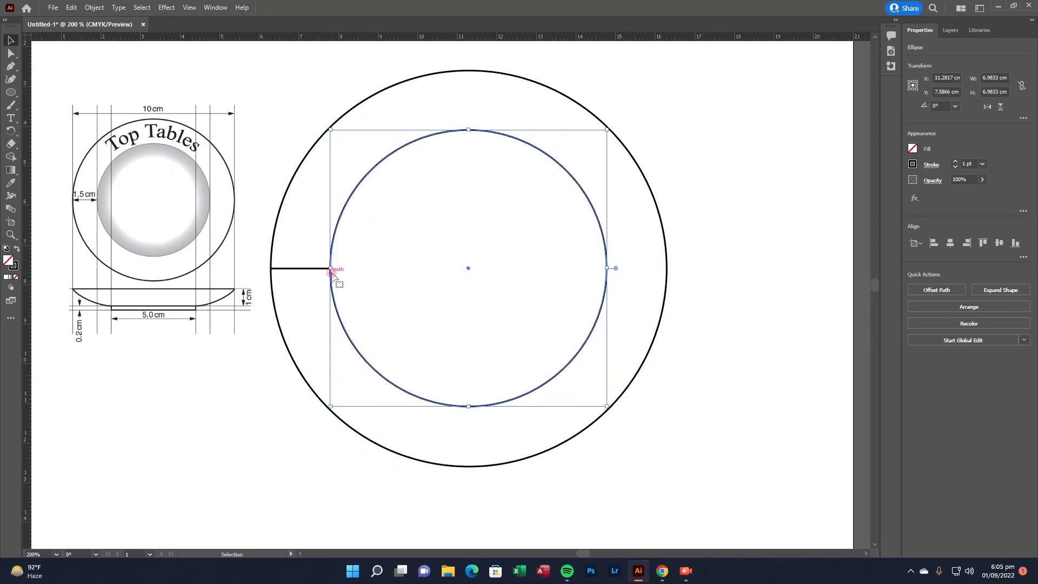
left_click(270, 407)
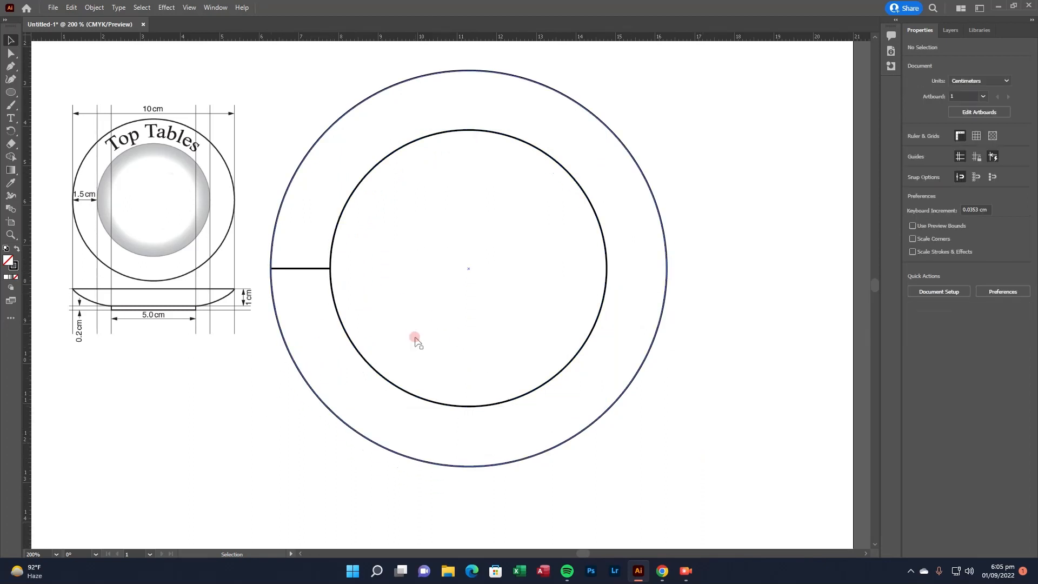
Set the inner circle's width and height to exactly 7 cm
left_click(335, 284)
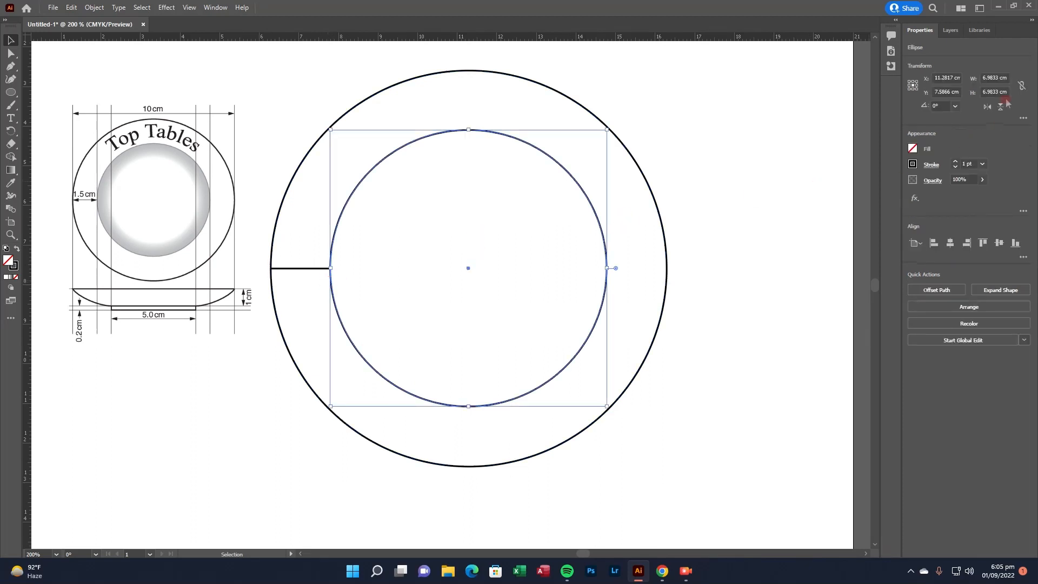
left_click(1001, 78)
key("Return")
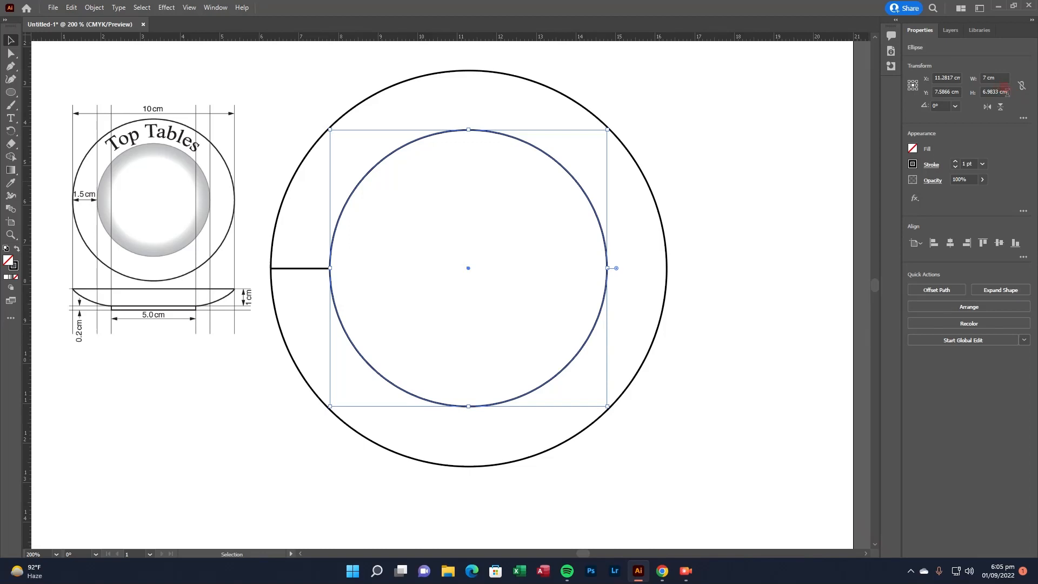
left_click(1004, 92)
key("Return")
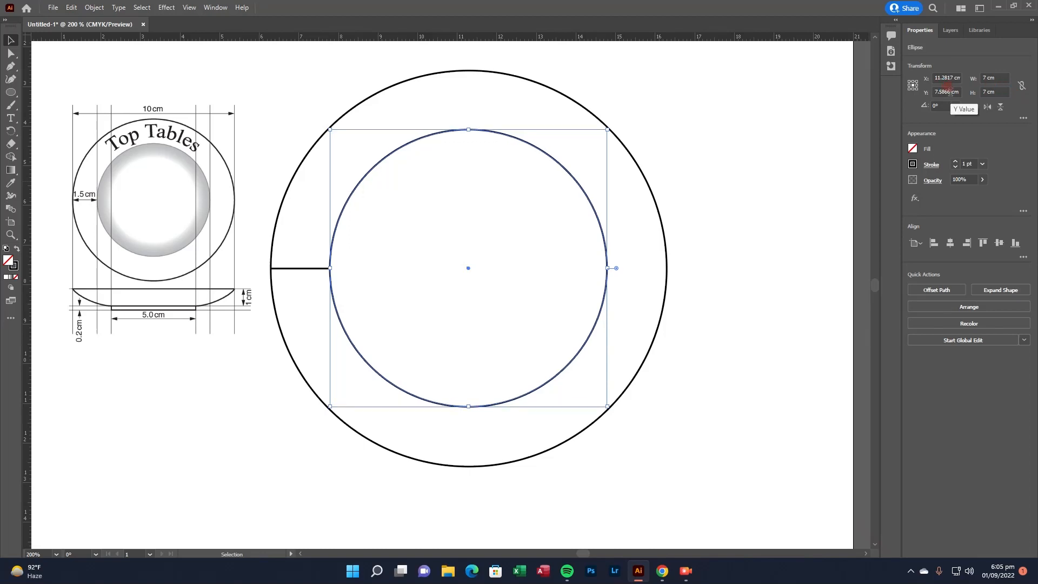
left_click(618, 266)
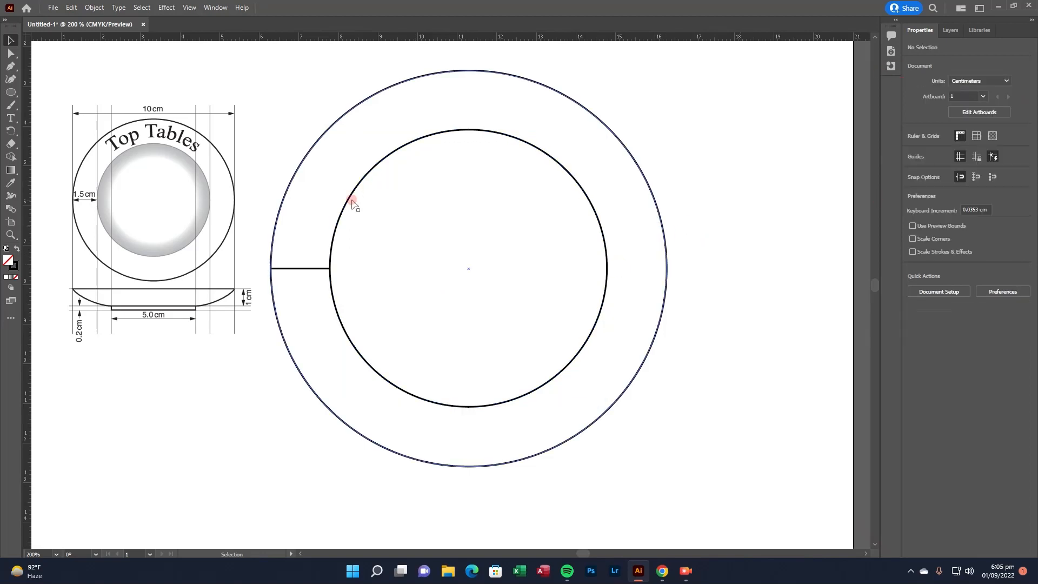
Delete the 1.5 cm line between the outer and inner circles
left_click(306, 268)
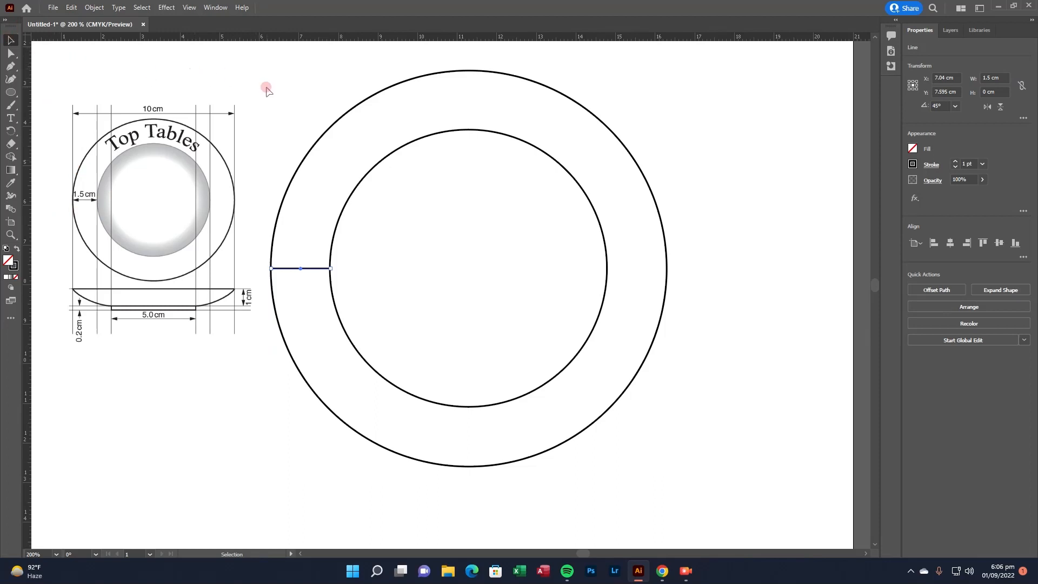
key("Delete")
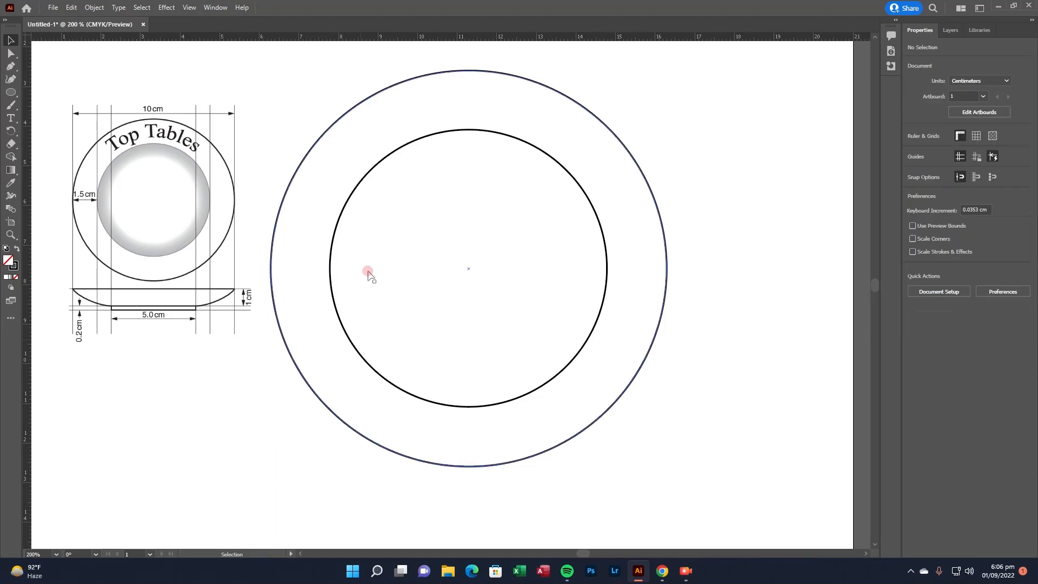
Fill the 7 cm inner circle with a radial gradient and set its outer colour stop to a mid grey swatch
left_click(331, 265)
left_click(10, 171)
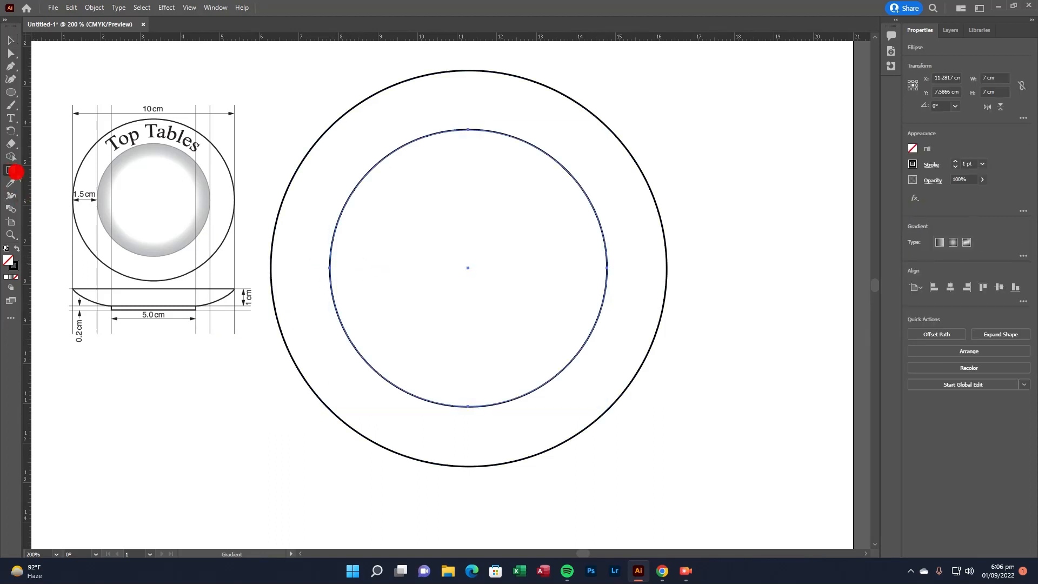
left_click(954, 243)
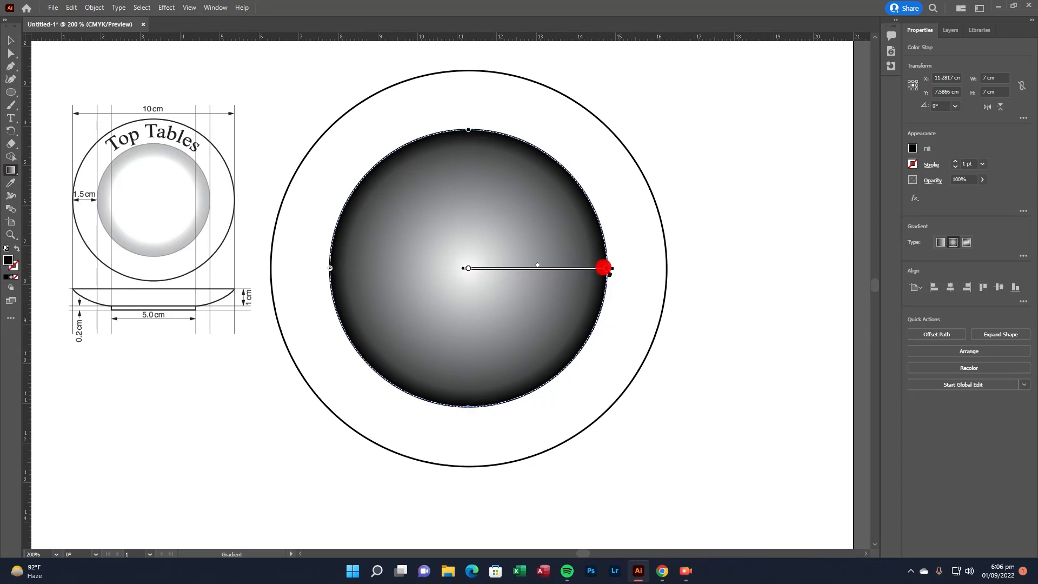
double_click(607, 268)
left_click(472, 325)
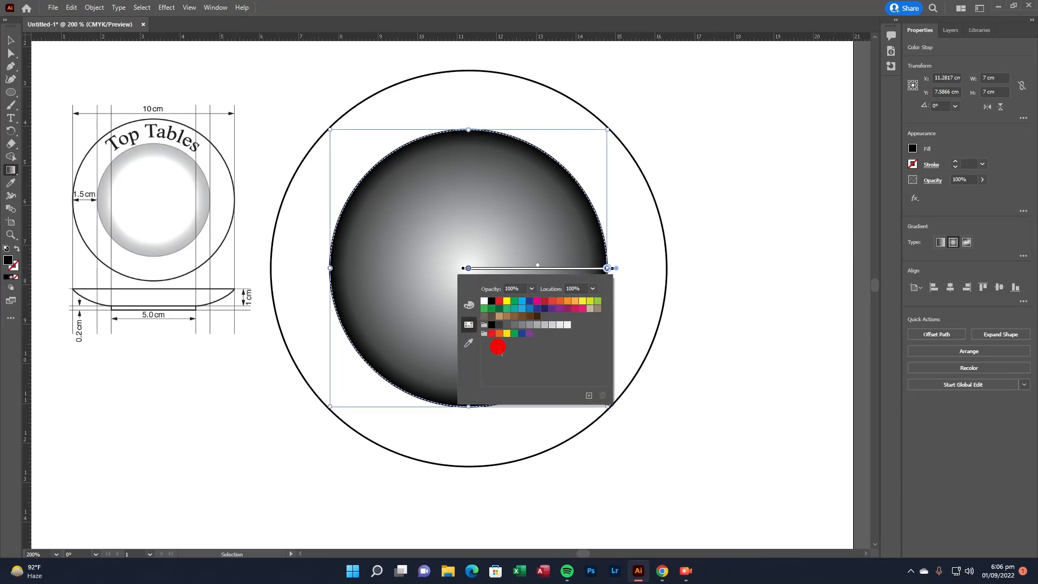
left_click(514, 324)
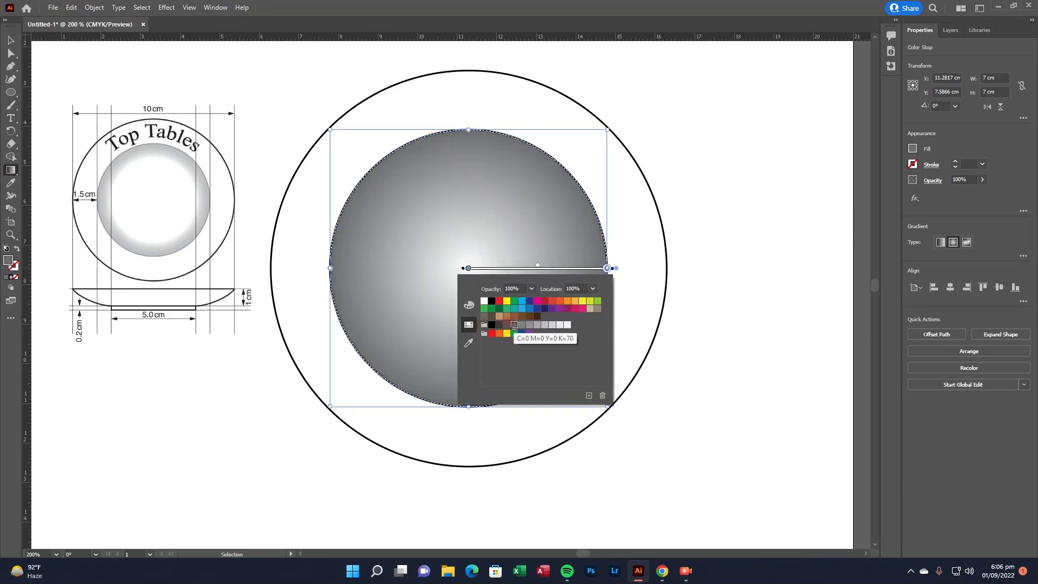
left_click(521, 325)
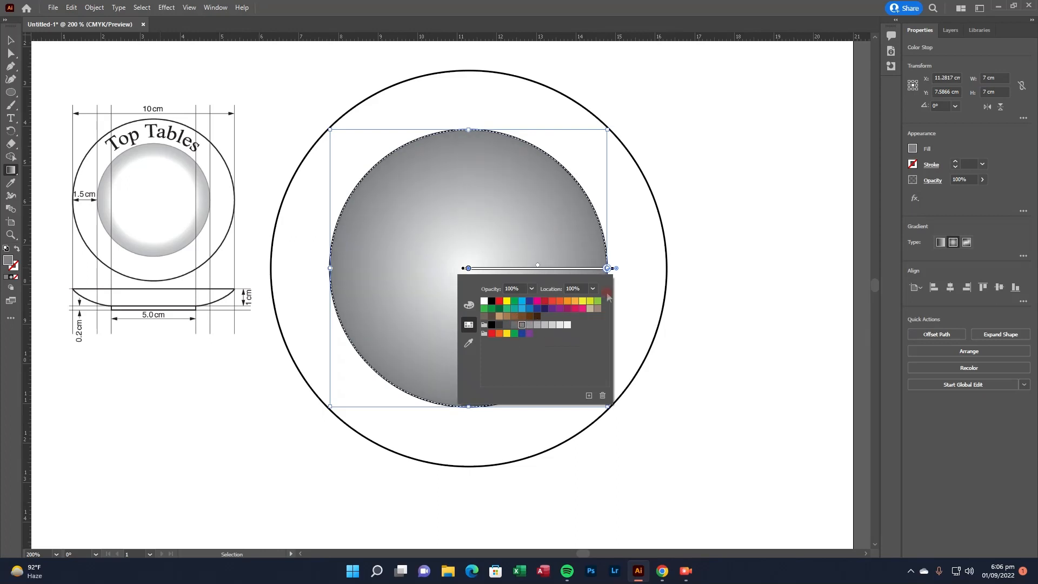
left_click(713, 325)
Move the gradient's white stop outward near the circle's edge and shift the midpoint slightly inward, leaving a narrow grey rim
left_click_drag(467, 269, 576, 278)
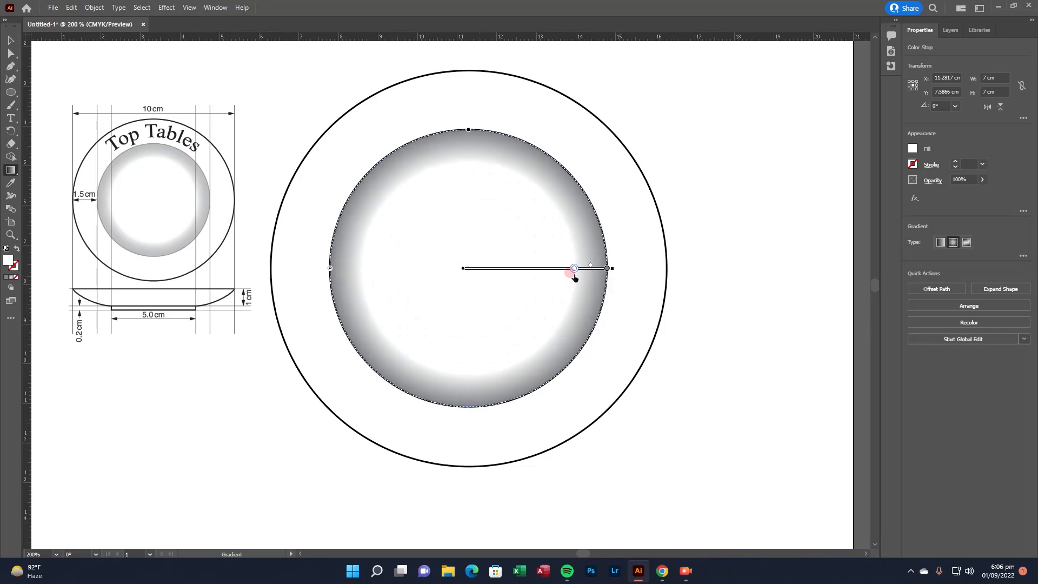
left_click_drag(591, 268, 588, 268)
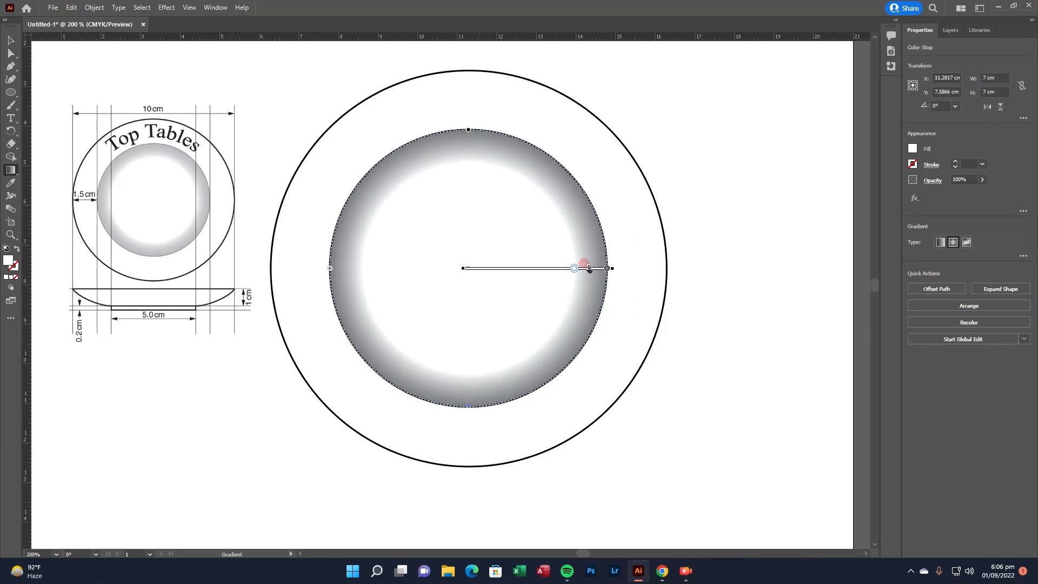
key("v")
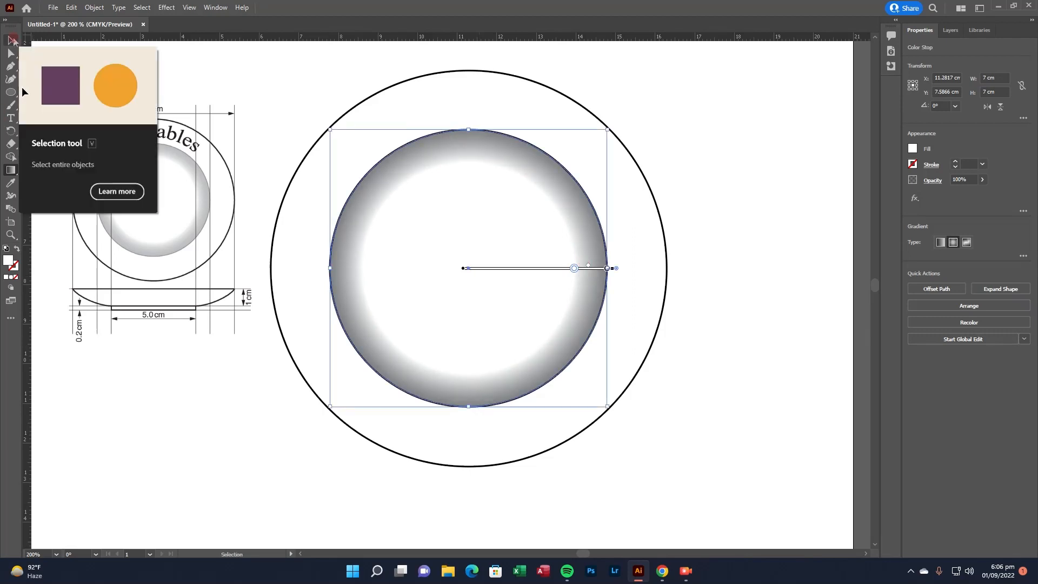
Set the stroke weight of the gradient circle to 0.5 pt
left_click(11, 40)
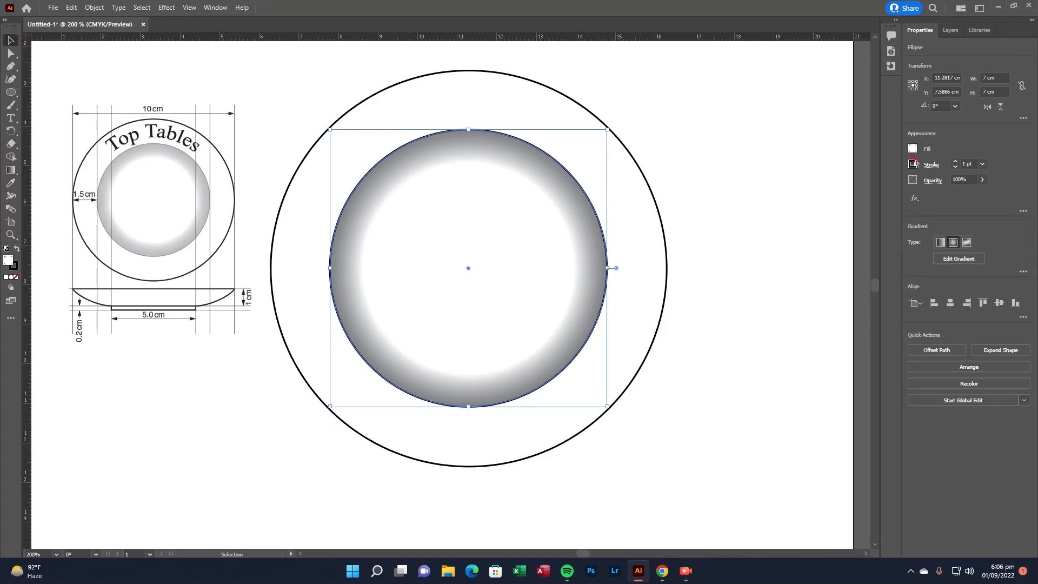
left_click(955, 167)
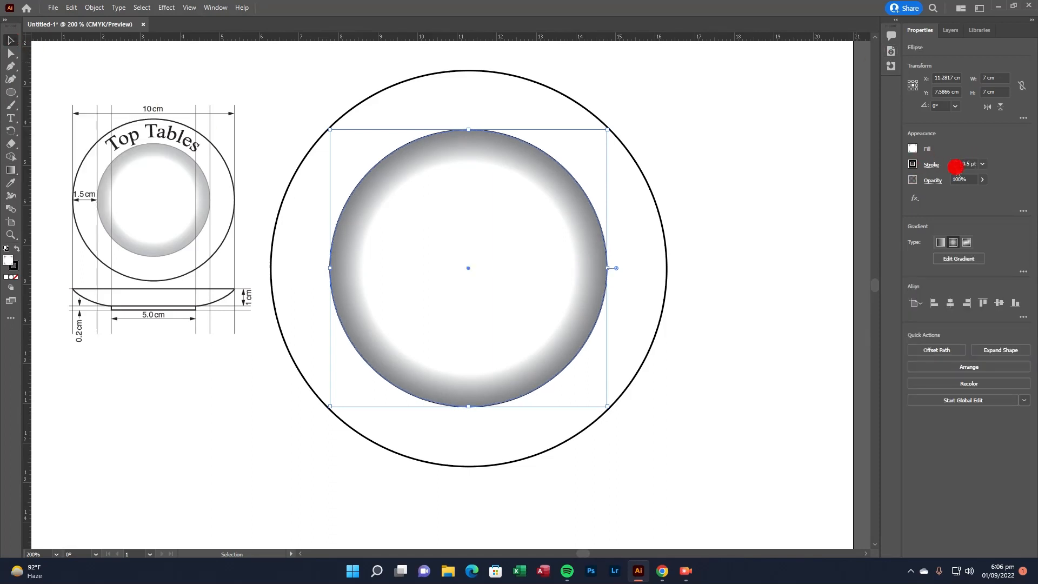
left_click(777, 173)
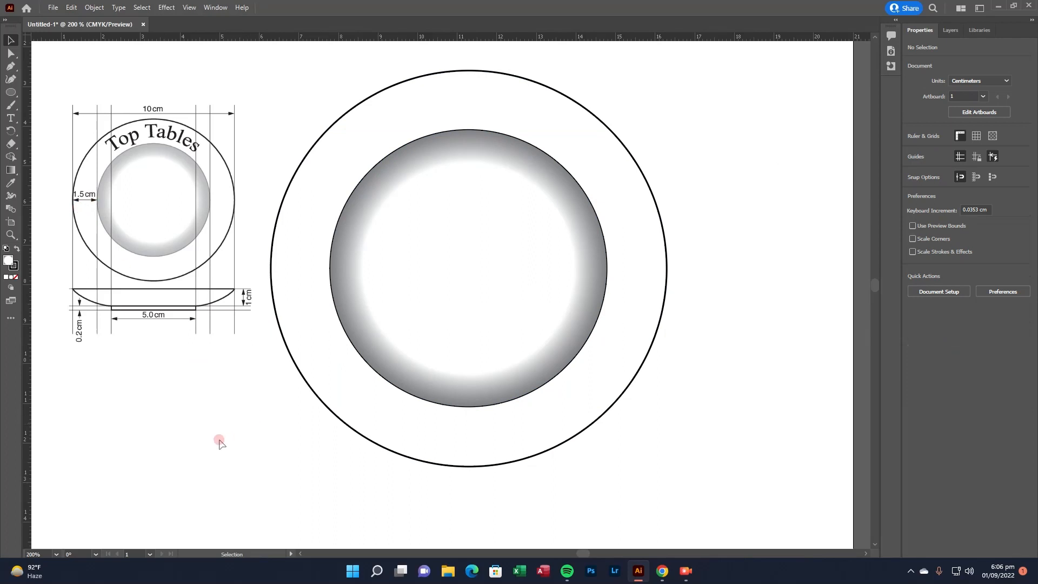
Duplicate the 7 cm gradient circle and centre the copy on the outer circle
mouse_move(637, 577)
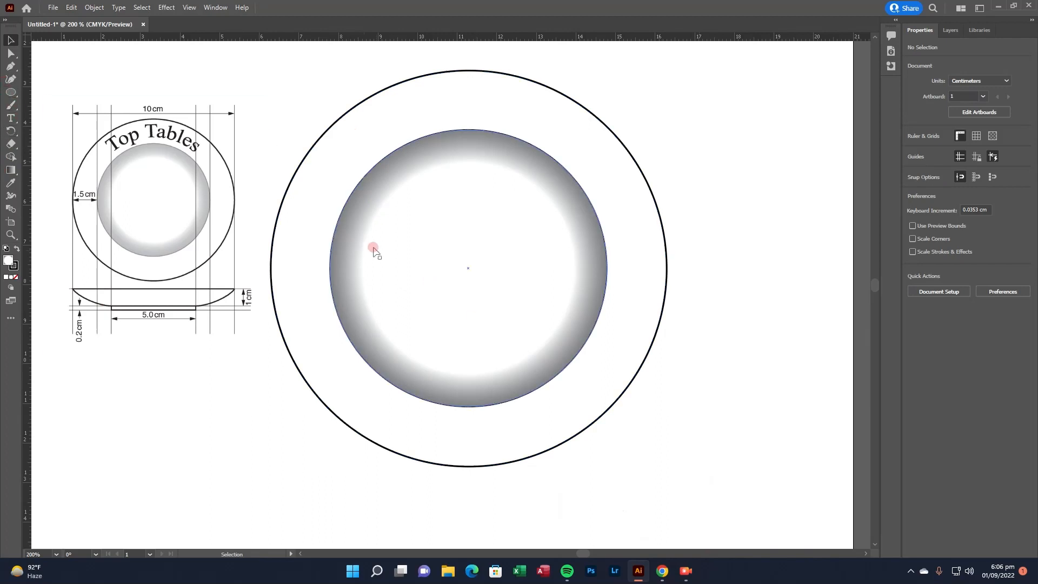
left_click(371, 171)
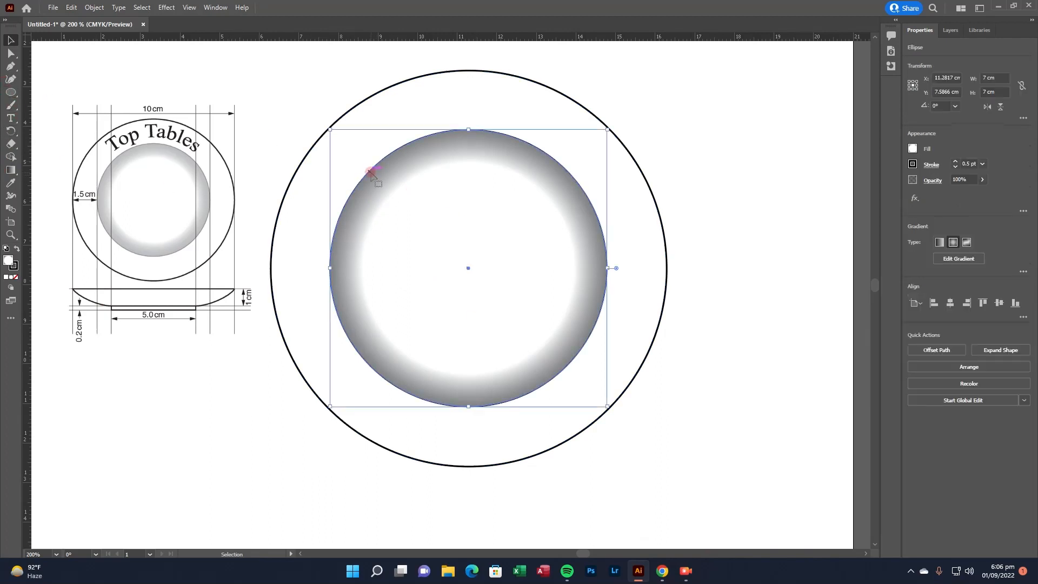
left_click_drag(371, 171, 354, 198)
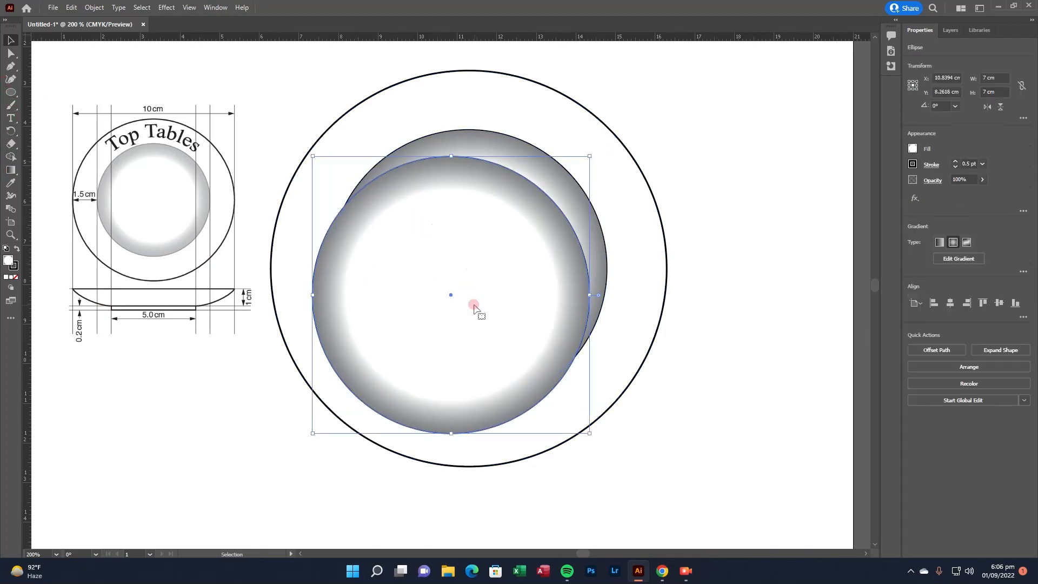
left_click_drag(452, 296, 468, 272)
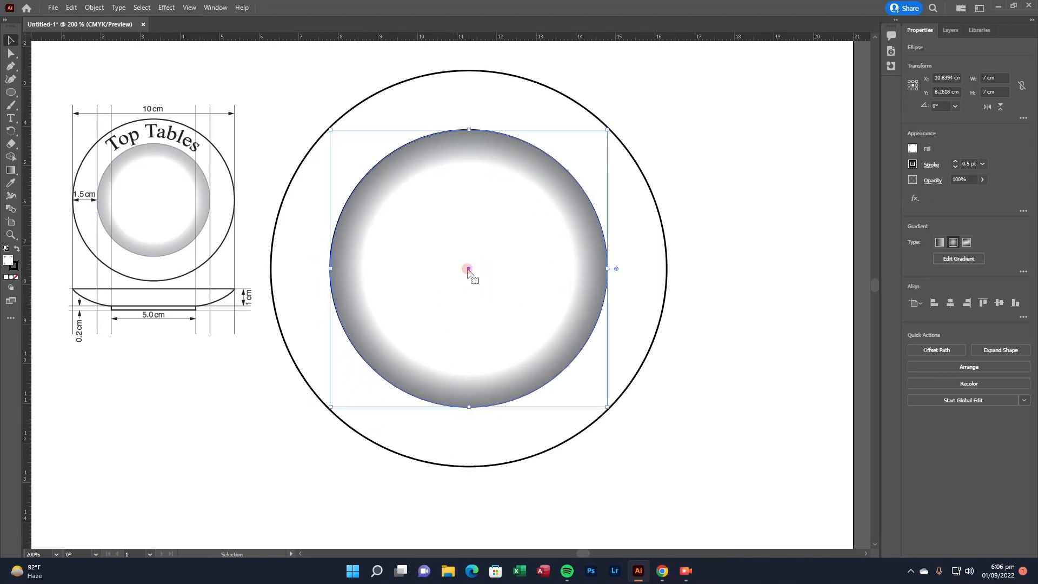
Set the duplicated circle's width and height to 8 cm
left_click(999, 73)
type("8")
key("Return")
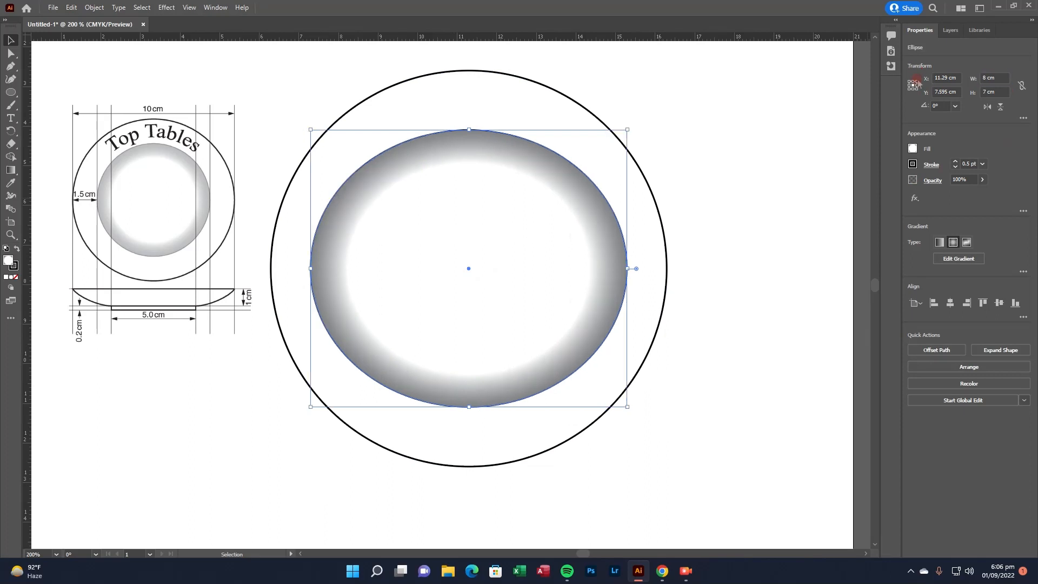
left_click(997, 91)
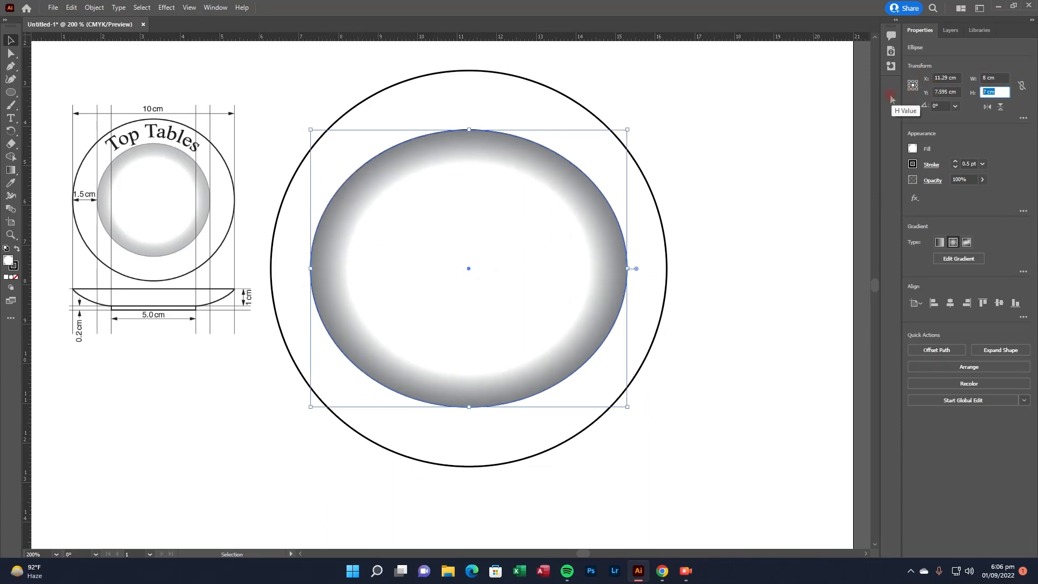
type("8")
key("Return")
Remove the gradient fill from the 8 cm circle, leaving only its outline
left_click(912, 149)
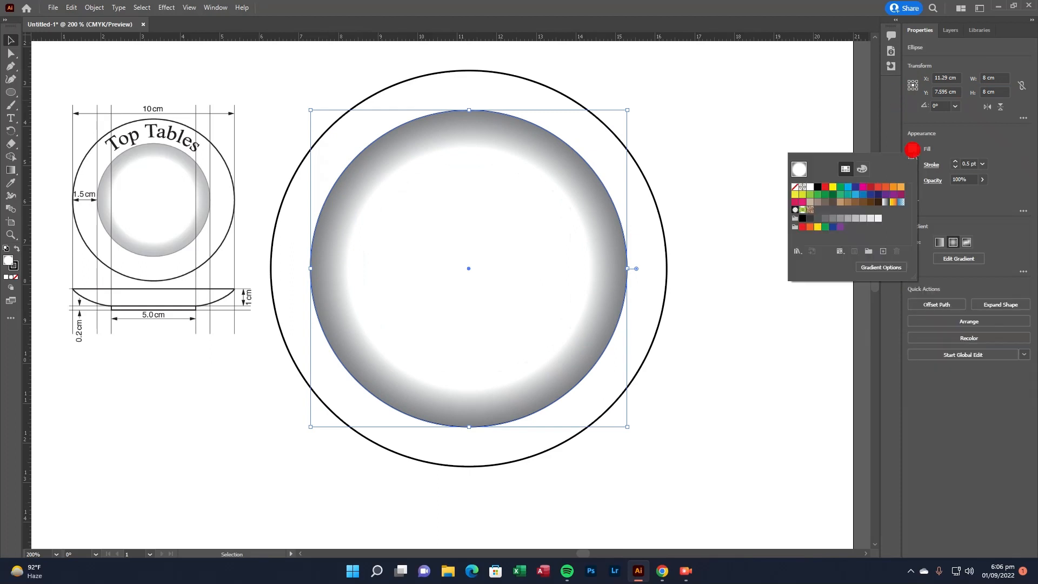
left_click(795, 187)
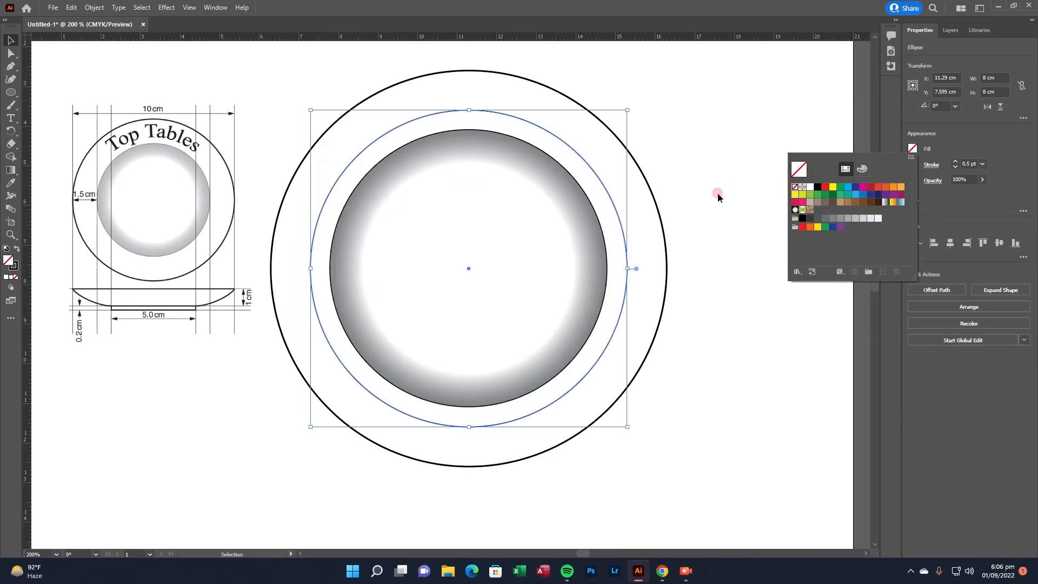
left_click(710, 194)
left_click(628, 291)
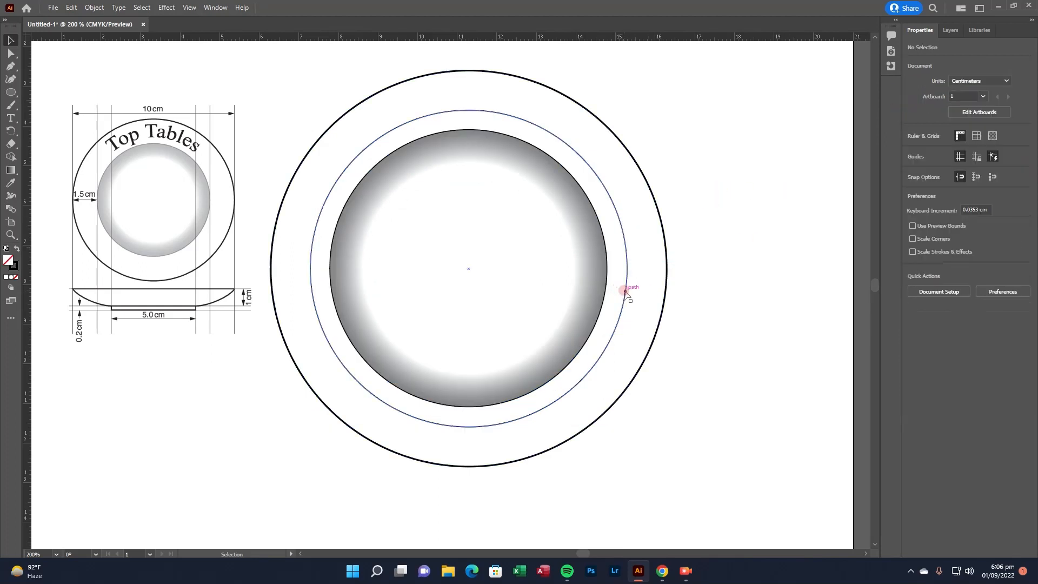
left_click(10, 118)
left_click(106, 139)
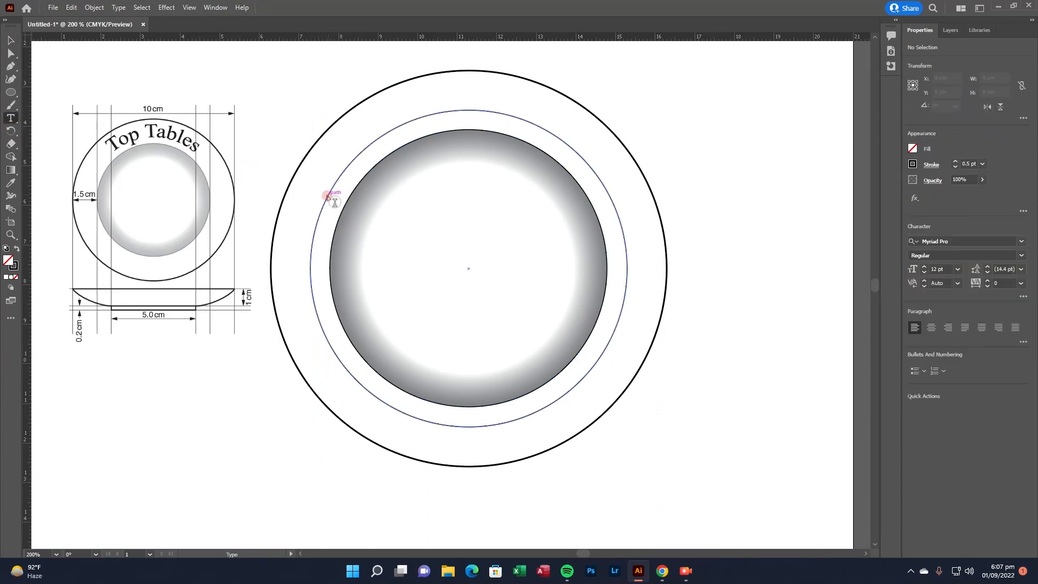
left_click(330, 196)
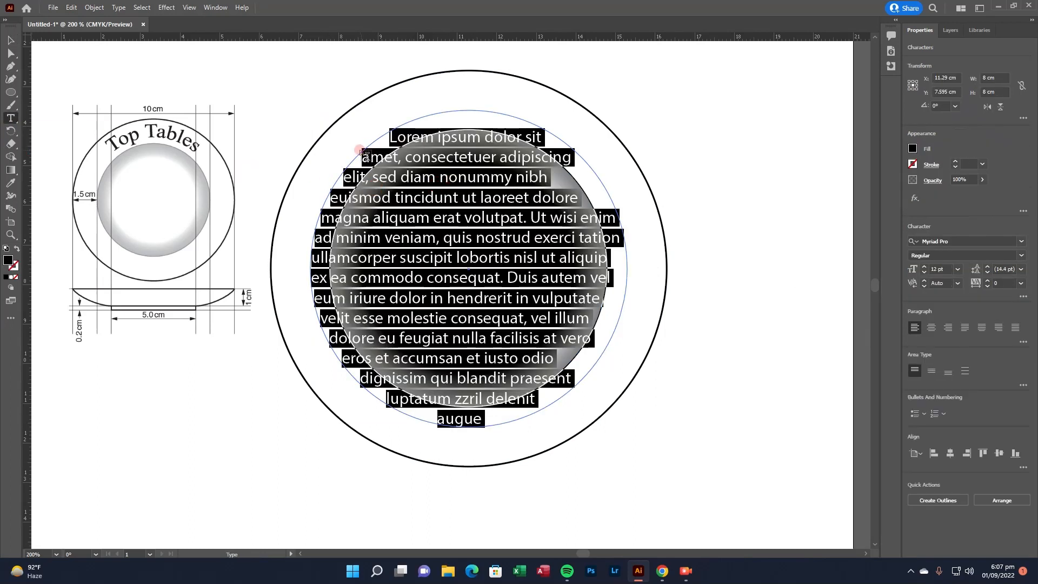
key("ctrl+z")
key("ctrl+shift+z")
key("Delete")
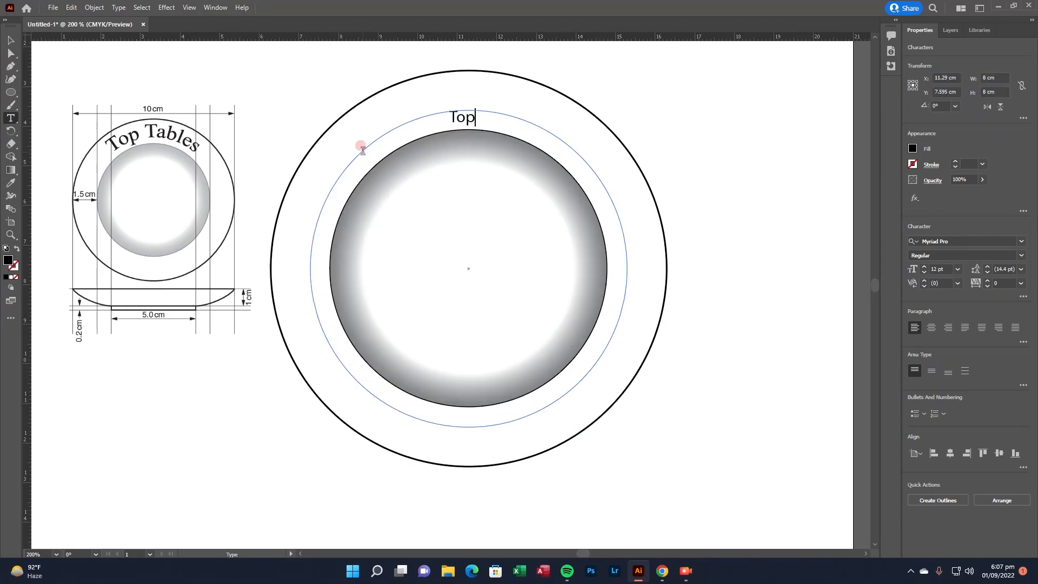
key("ctrl+z")
key("ctrl+z")
key("ctrl+z")
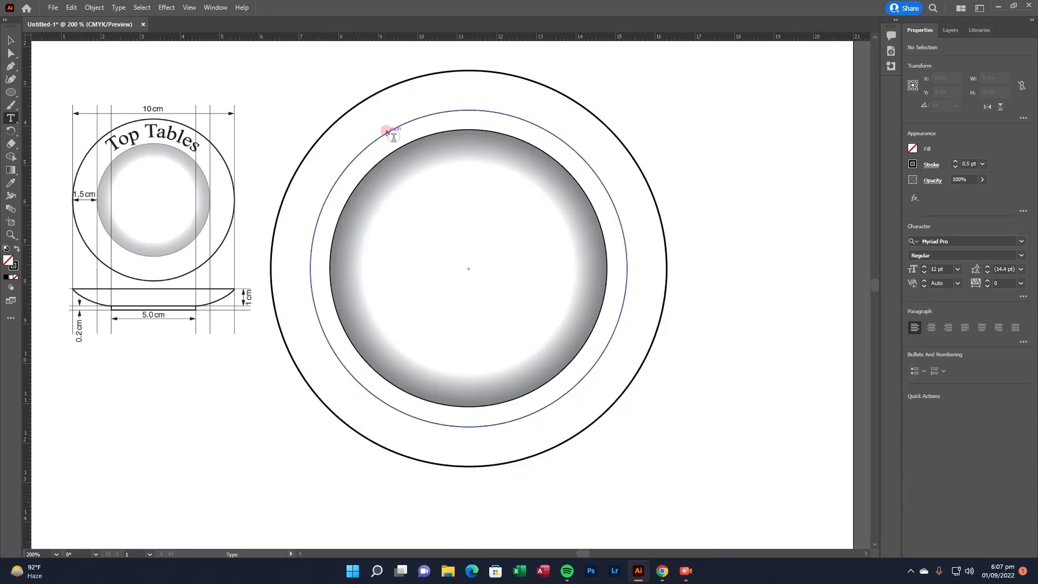
left_click(460, 112)
left_click(10, 40)
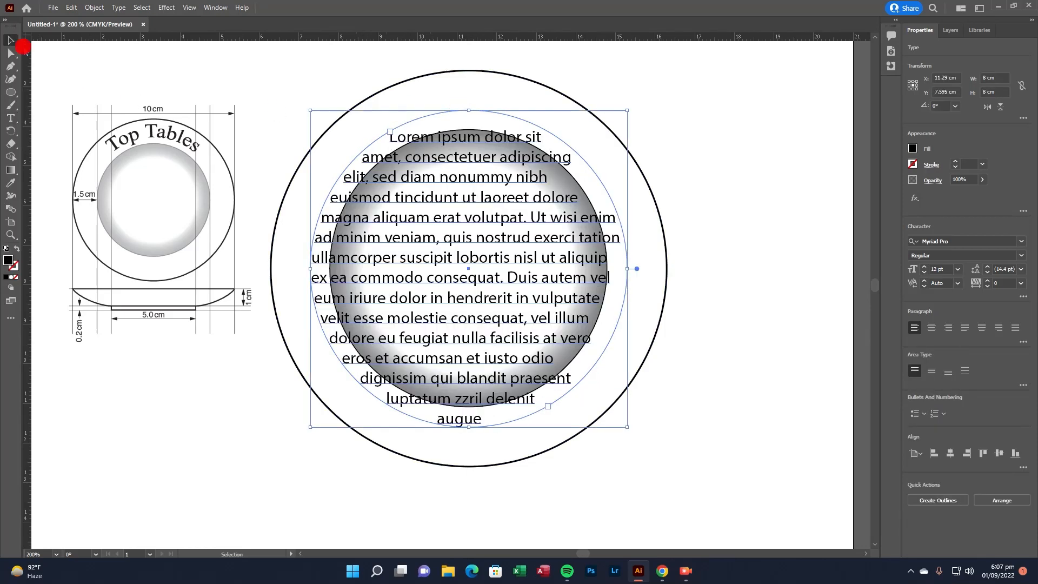
left_click(766, 193)
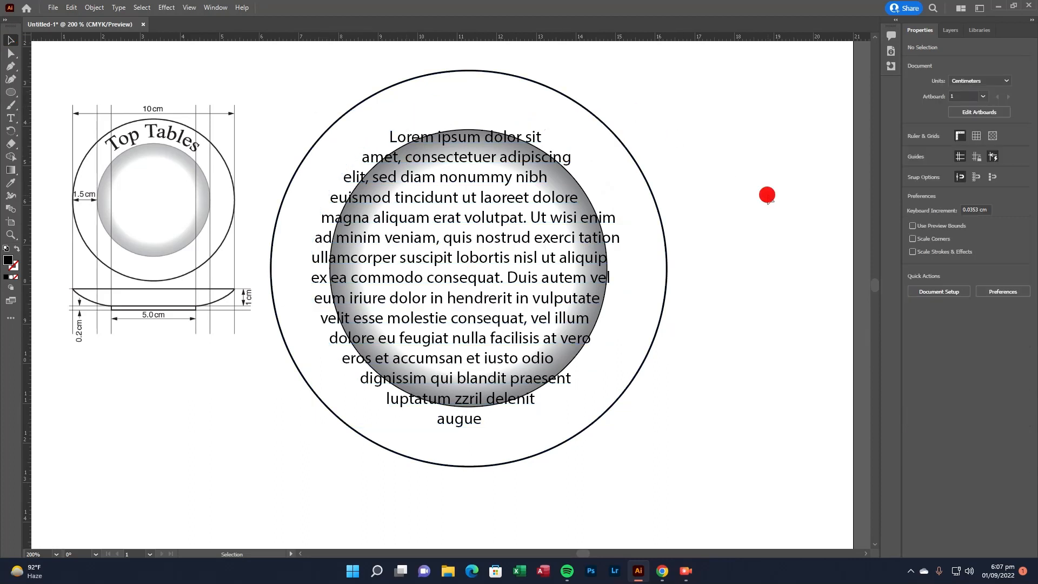
key("ctrl+z")
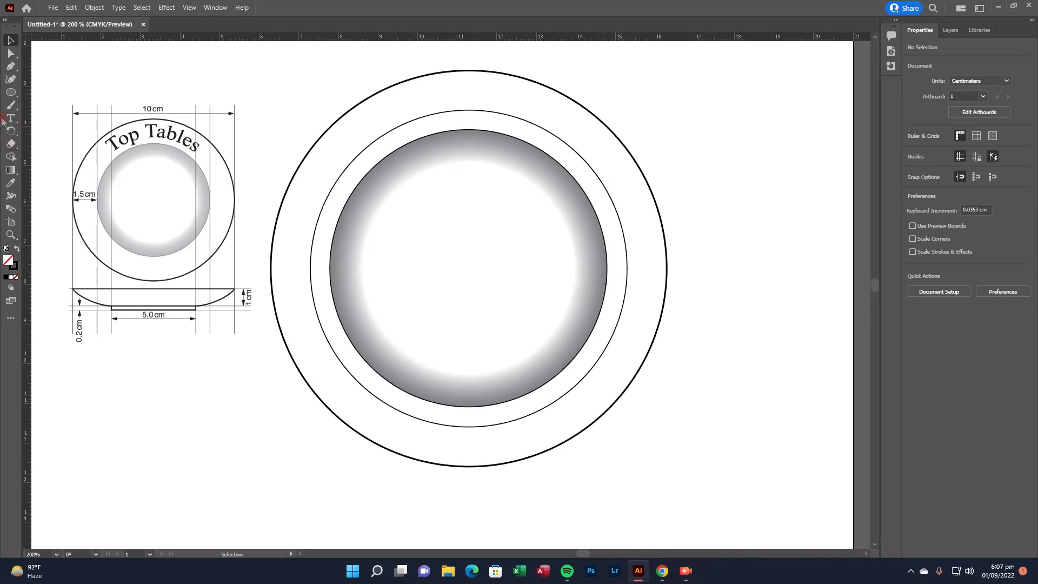
Add the text "Top Tables" along the upper-left arc of the 8 cm circle with the Type on a Path tool
left_click_drag(8, 121, 63, 132)
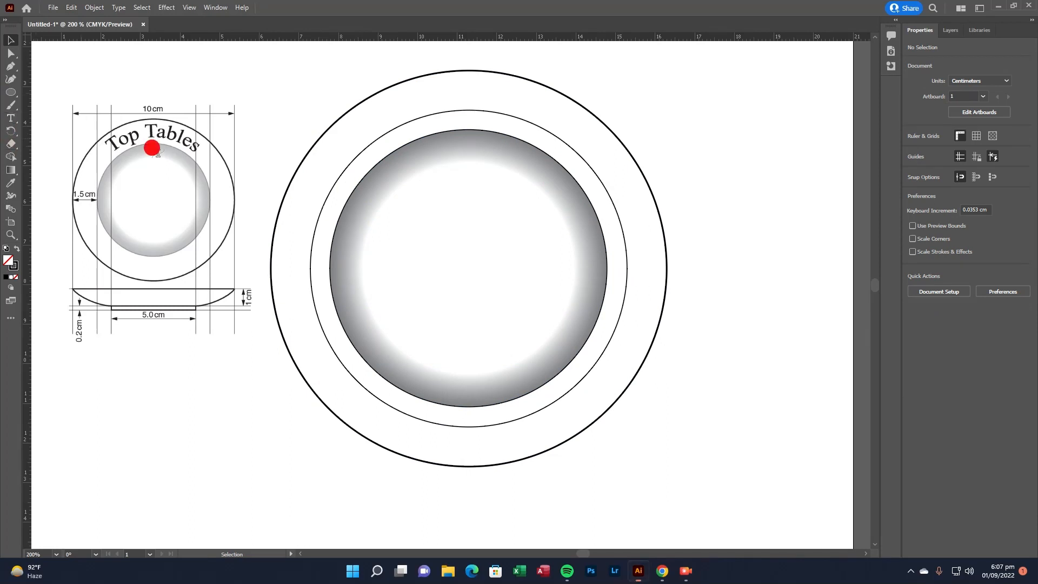
left_click(340, 173)
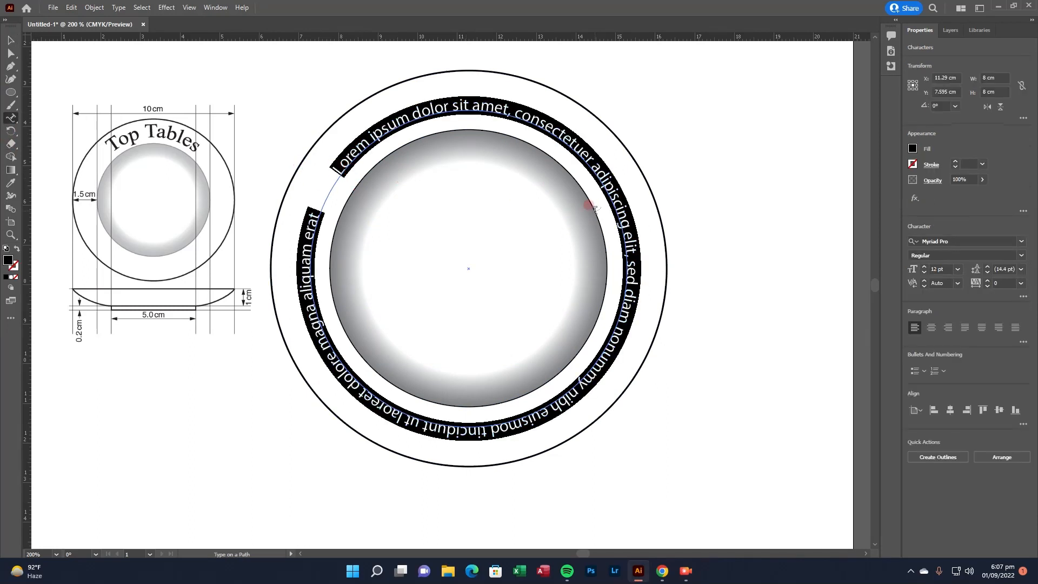
key("BackSpace")
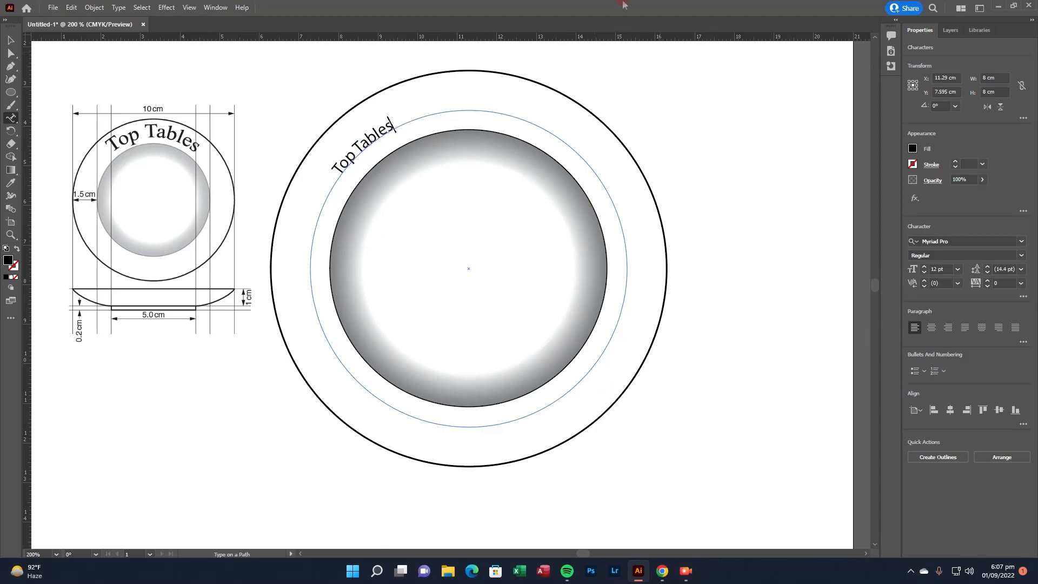
left_click(9, 39)
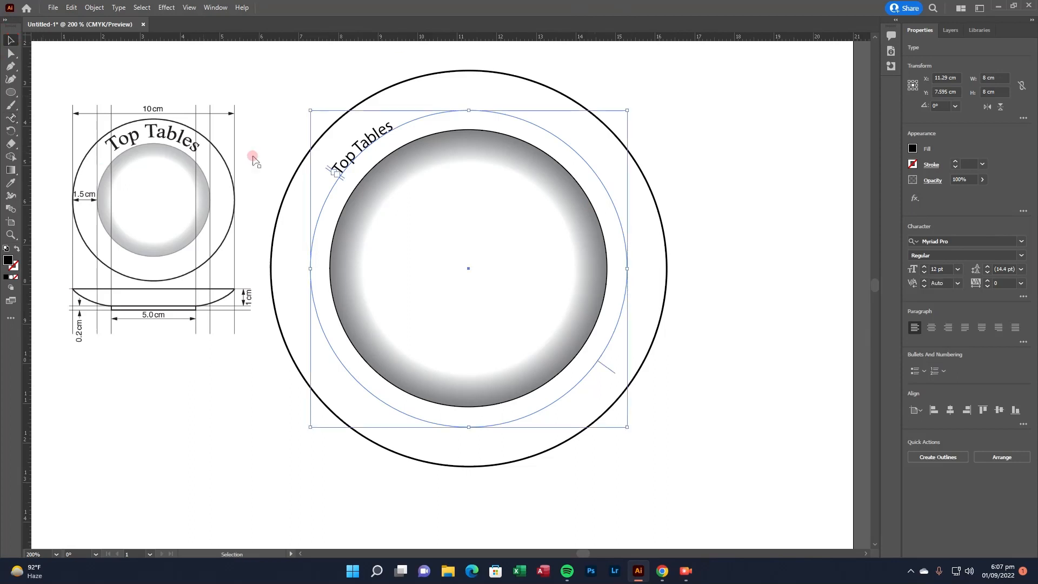
Set the font size of the curved "Top Tables" text to 36 pt
double_click(339, 166)
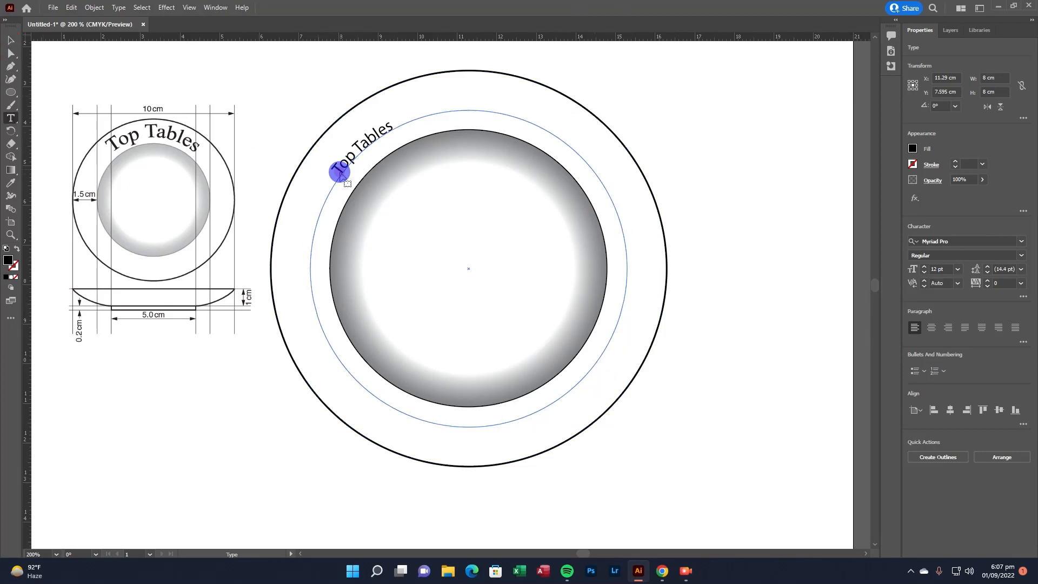
left_click_drag(339, 166, 569, 132)
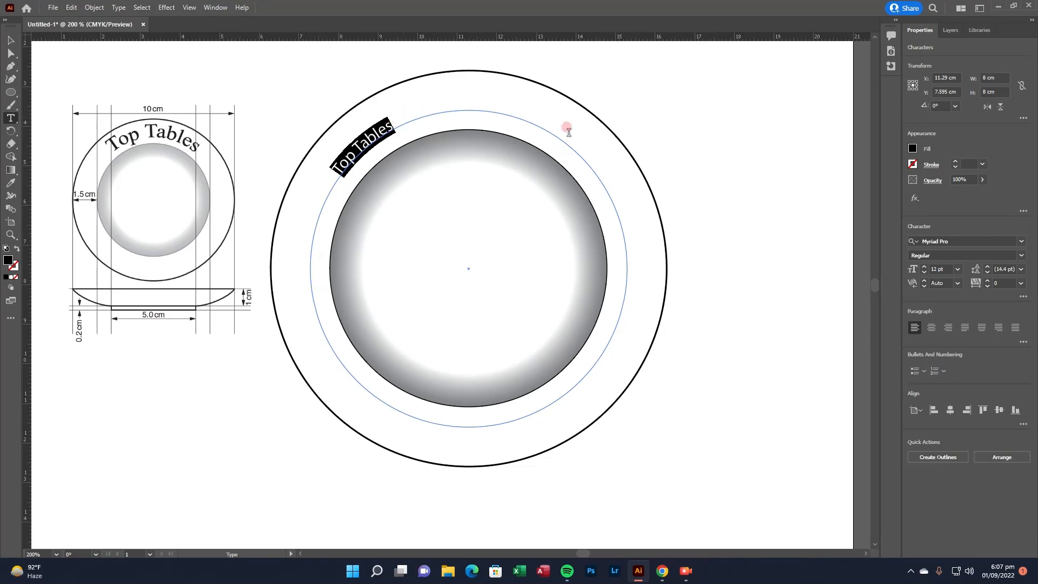
left_click(957, 269)
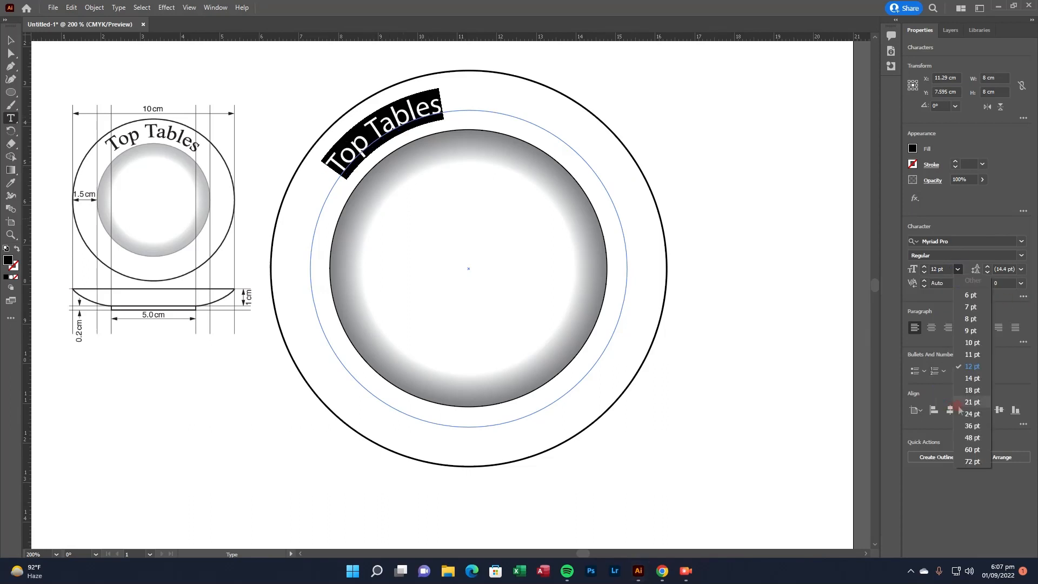
left_click(972, 426)
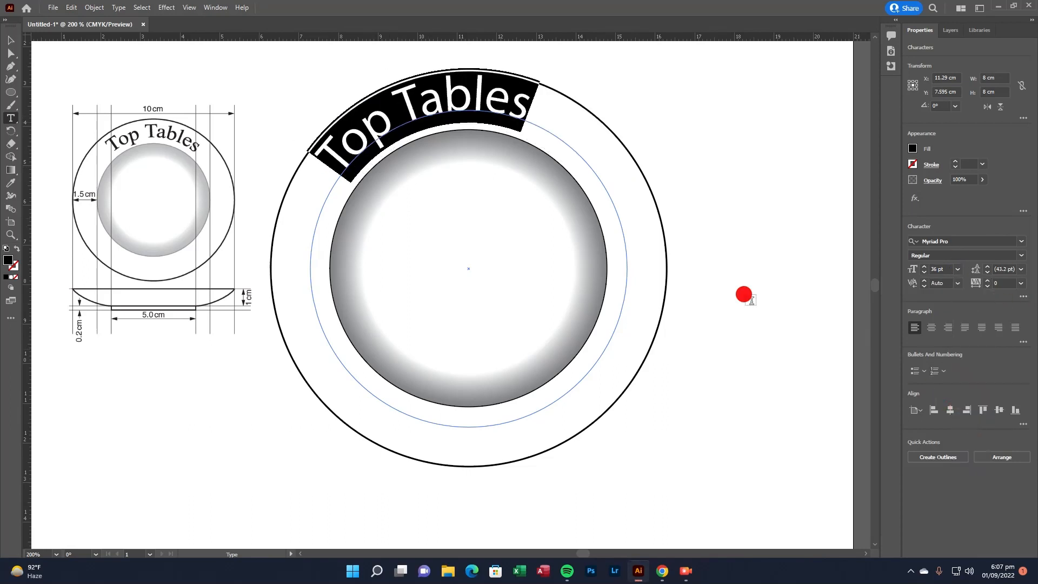
Shift the "Top Tables" text clockwise along its path so it sits centred above the gradient circle
left_click(340, 162)
left_click_drag(341, 165, 378, 146)
key("BackSpace")
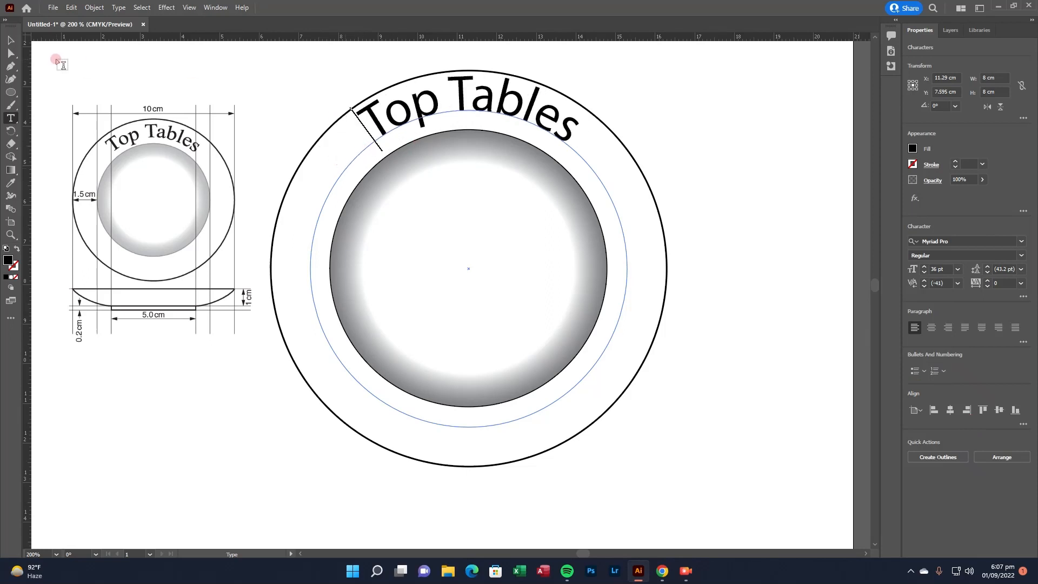
left_click(11, 40)
left_click(811, 371)
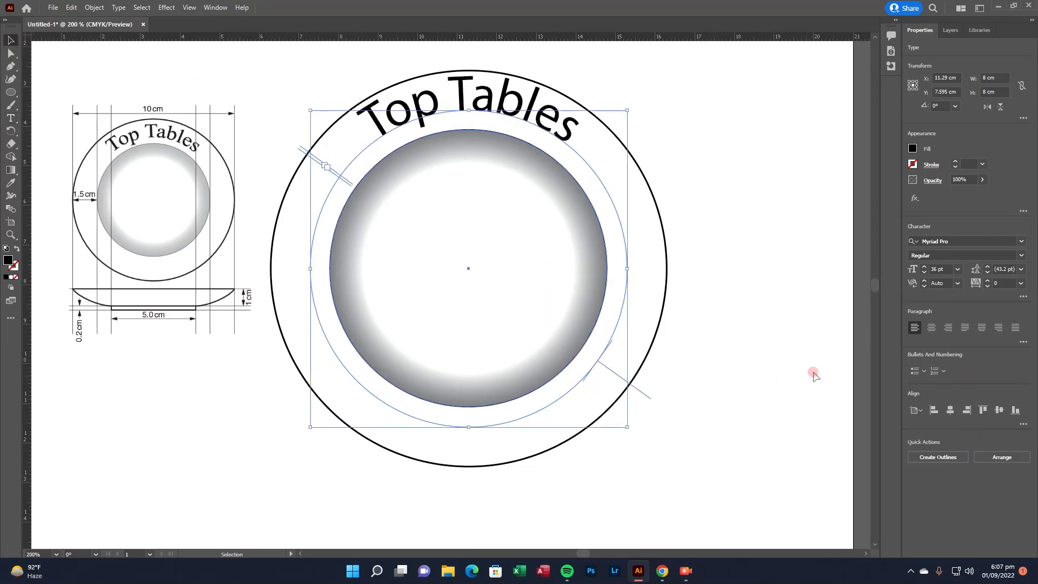
left_click(483, 108)
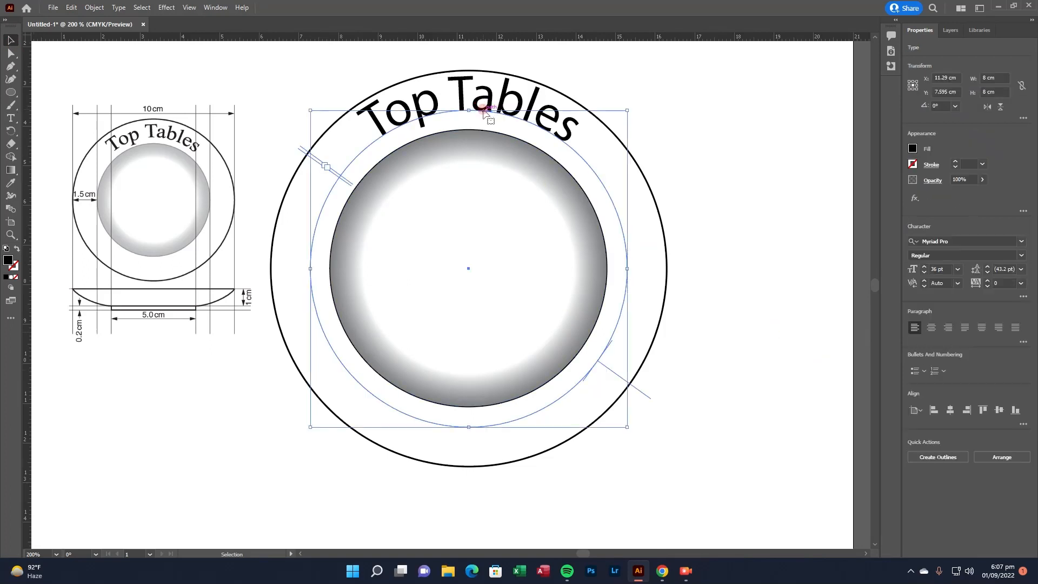
left_click(836, 318)
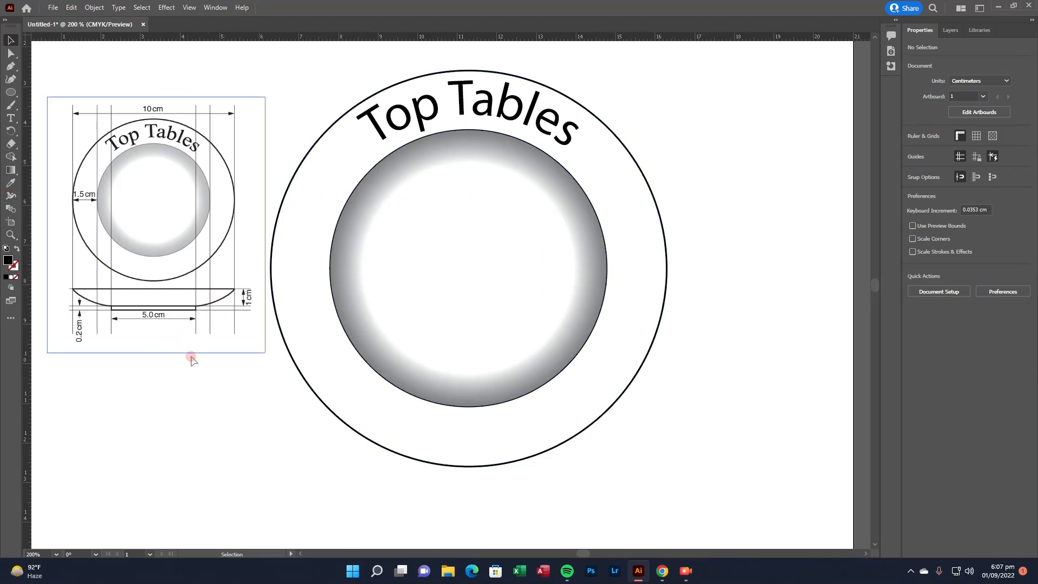
Draw a thin rectangle about 9.36 cm wide and 0.42 cm high below the outer circle
scroll(156, 235, "down", 1)
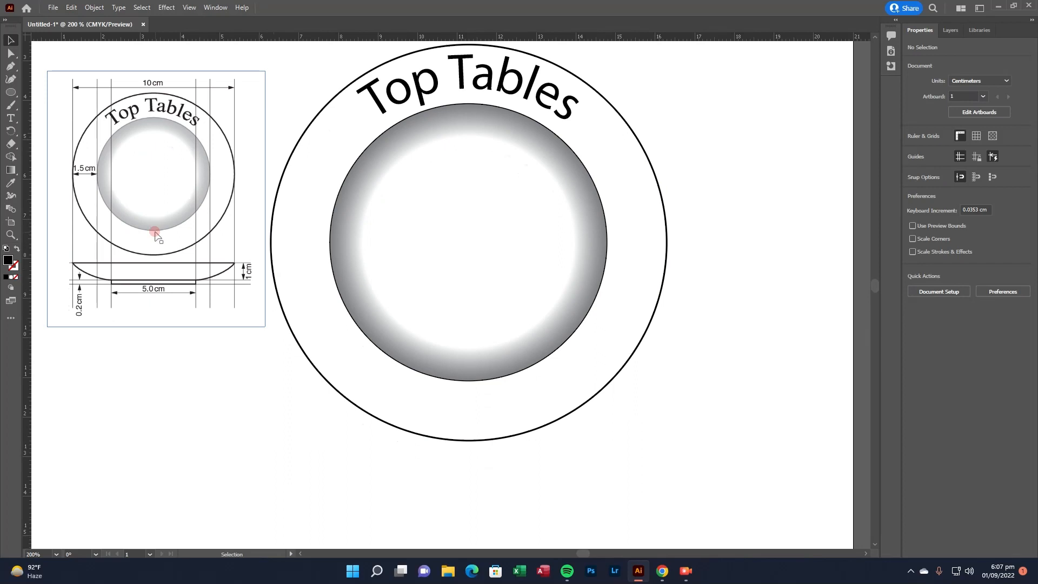
scroll(155, 236, "down", 1)
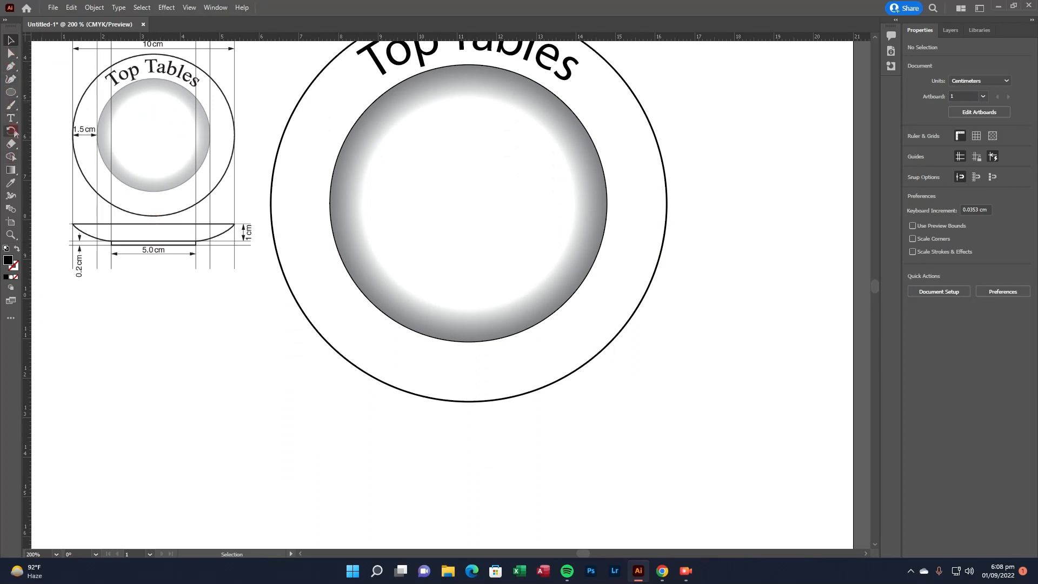
left_click_drag(11, 92, 32, 89)
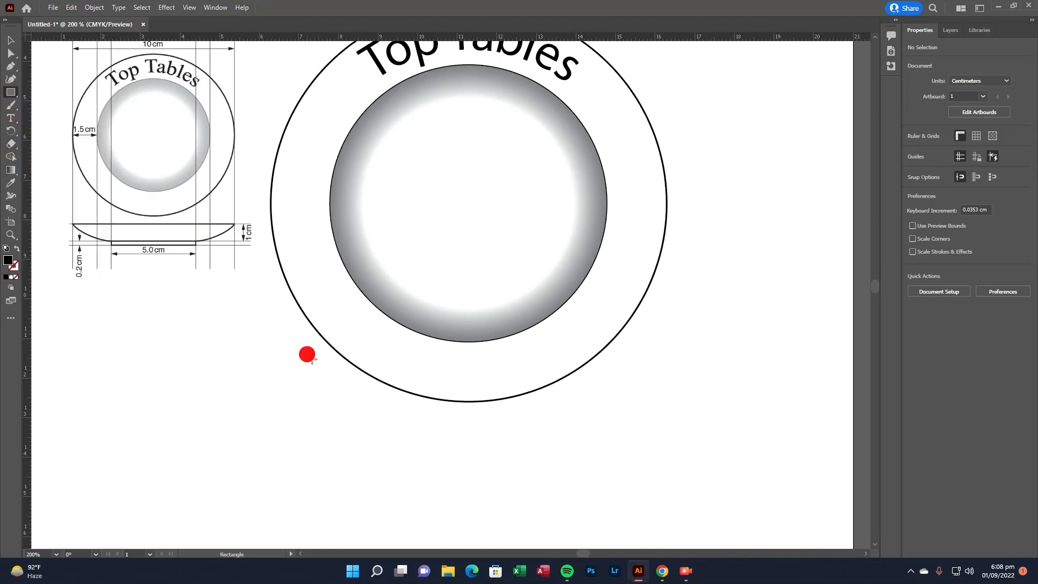
mouse_move(297, 449)
left_mouse_down()
mouse_move(581, 471)
mouse_move(667, 466)
left_mouse_up()
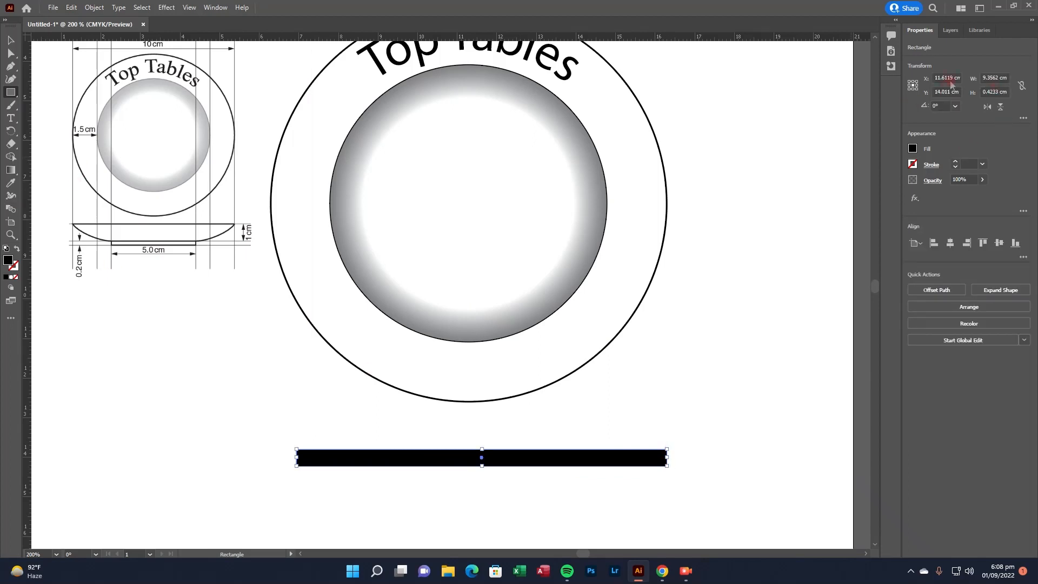
Set the thin rectangle's width to 5 cm and its height to 0.2 cm
left_click(998, 77)
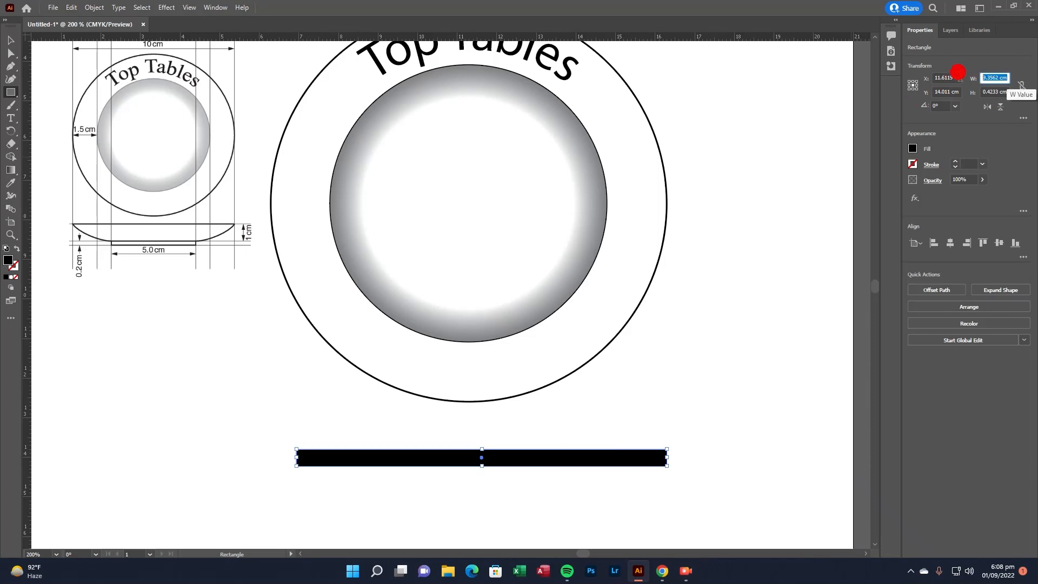
type("5")
key("Return")
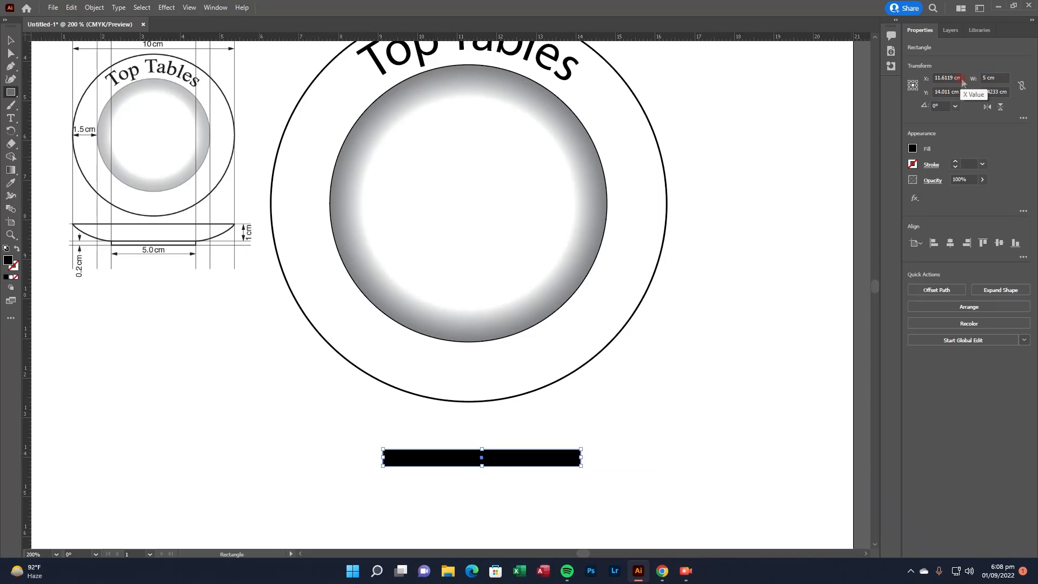
left_click(994, 92)
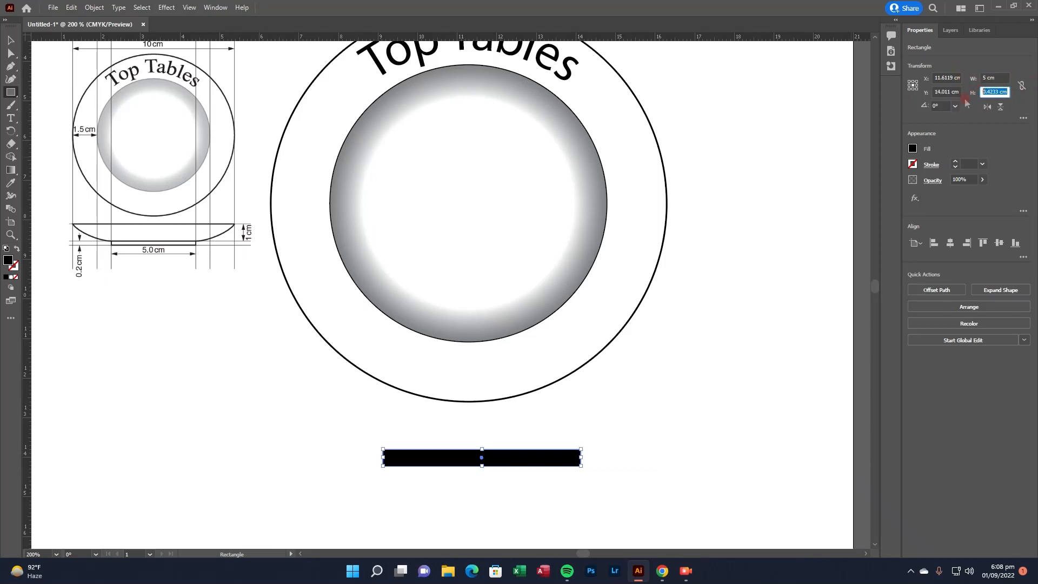
key("Return")
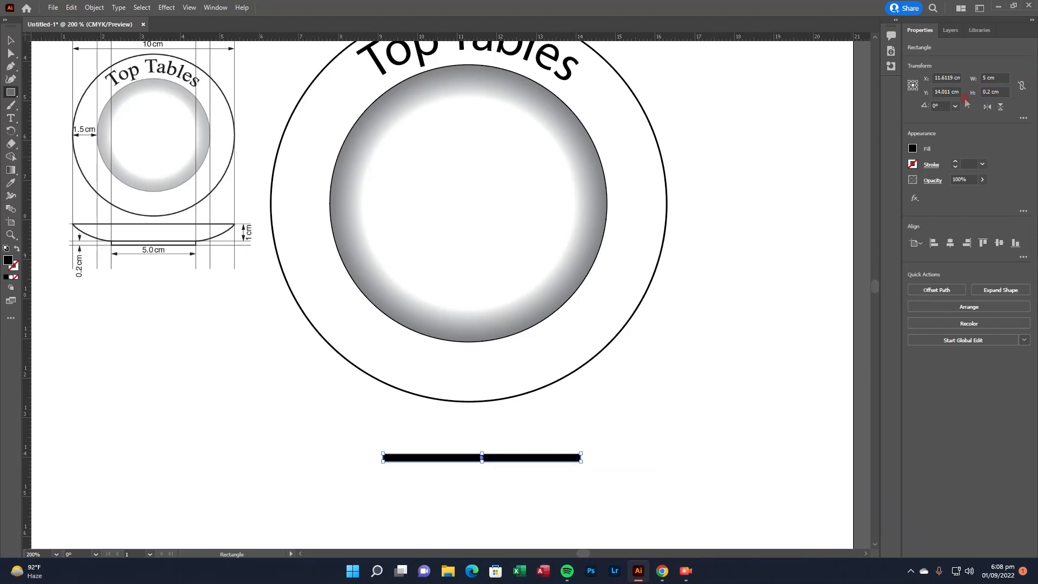
Remove the 5 cm rectangle's fill and give it a black 1 pt stroke
left_click(913, 149)
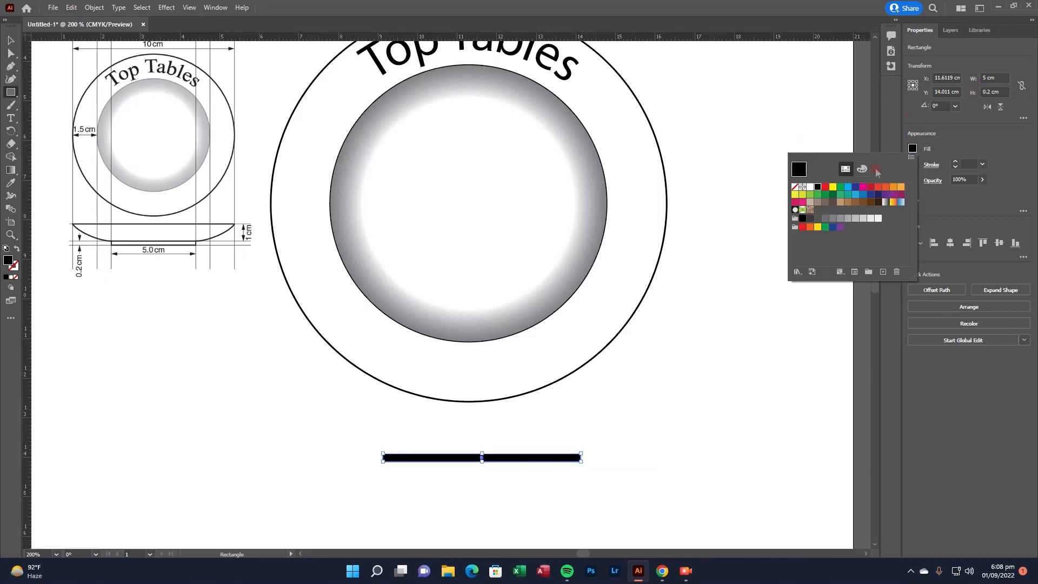
left_click(795, 187)
left_click(904, 151)
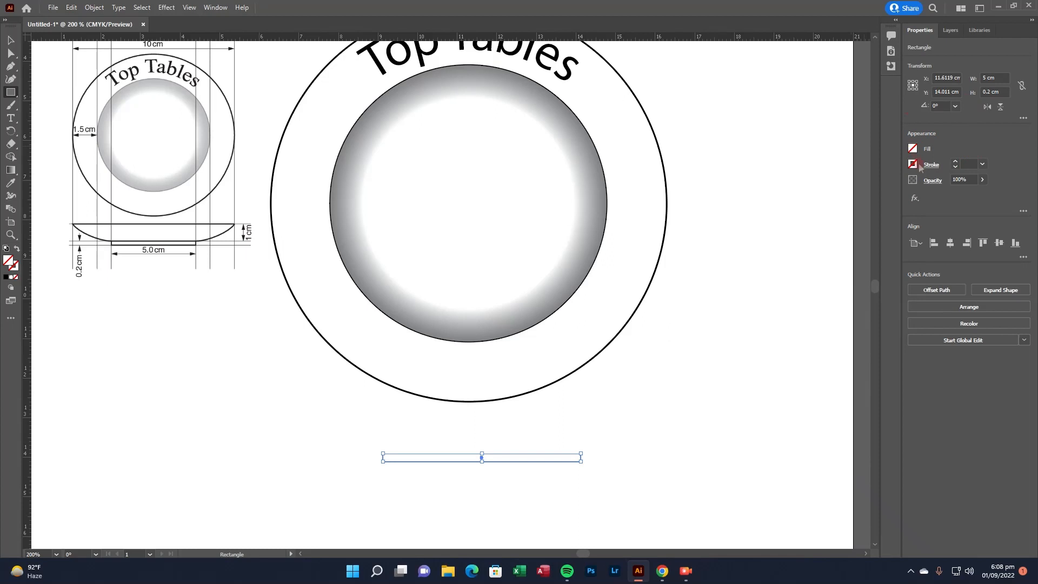
left_click(913, 164)
left_click(819, 203)
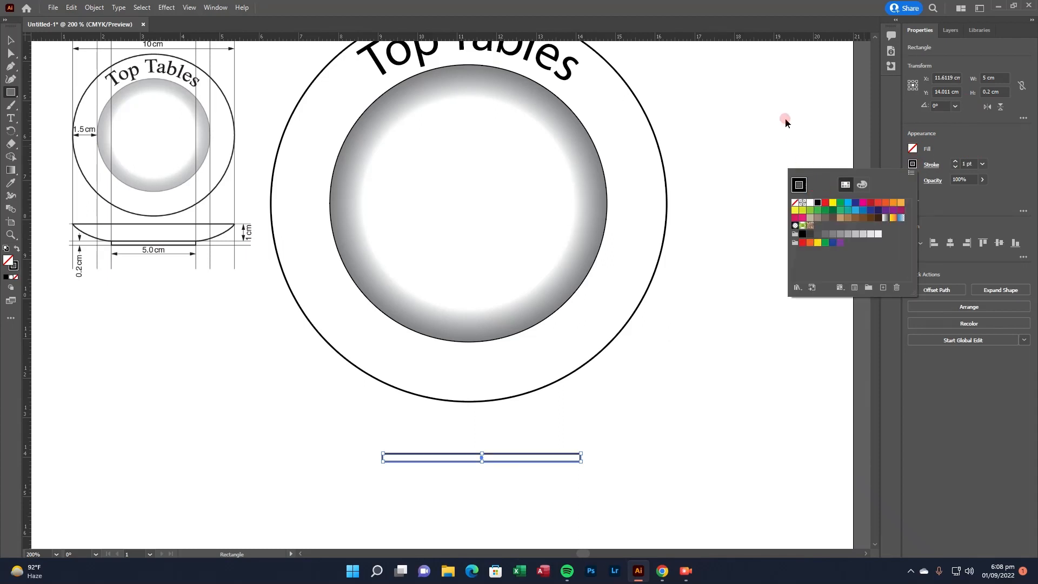
left_click(635, 224)
left_click(180, 346)
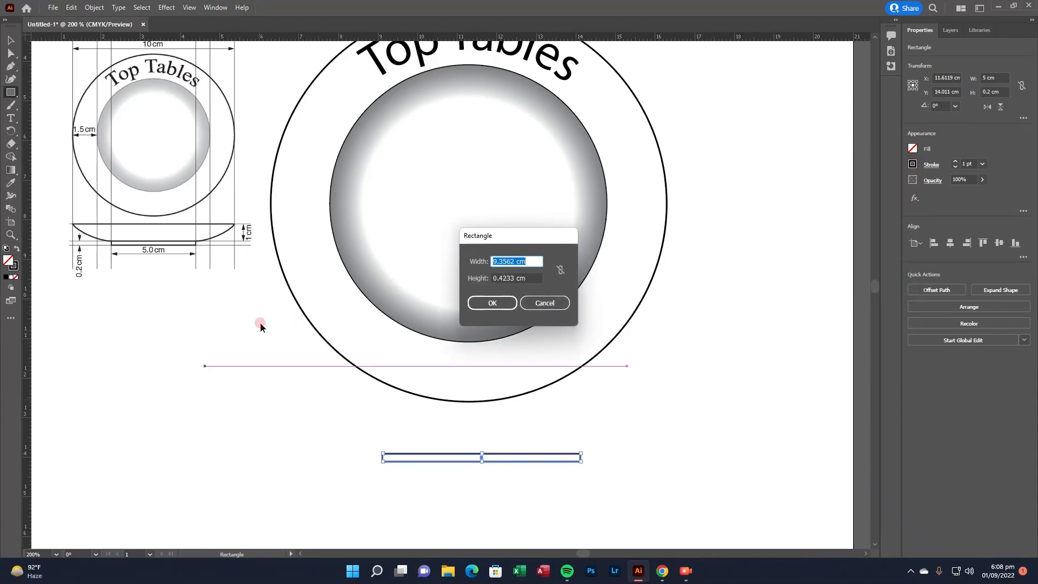
left_click(540, 304)
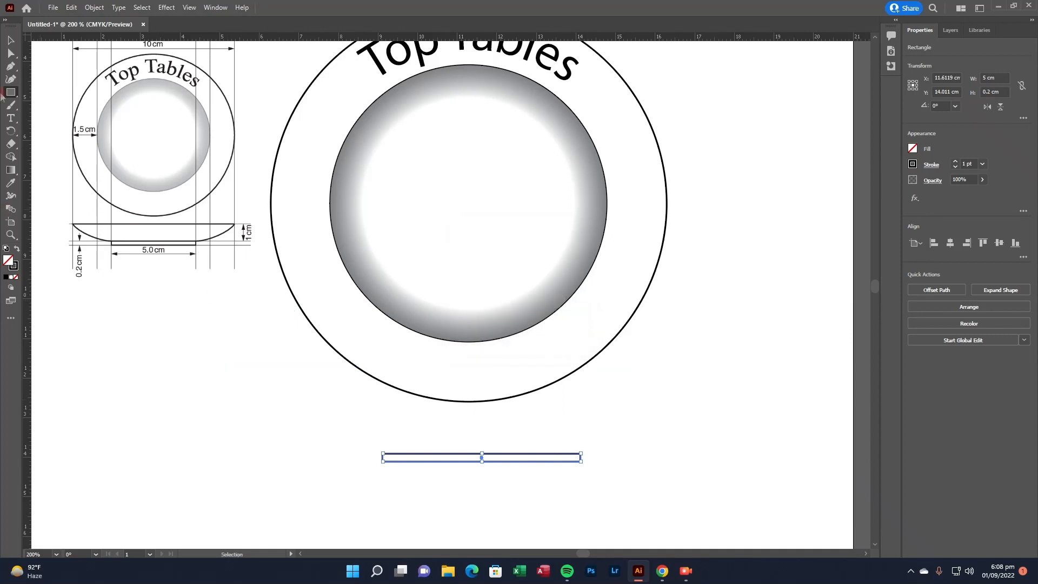
Draw a second rectangle just above the 5 cm one and set its size to 10 cm wide by 1 cm high
left_click_drag(216, 388, 642, 433)
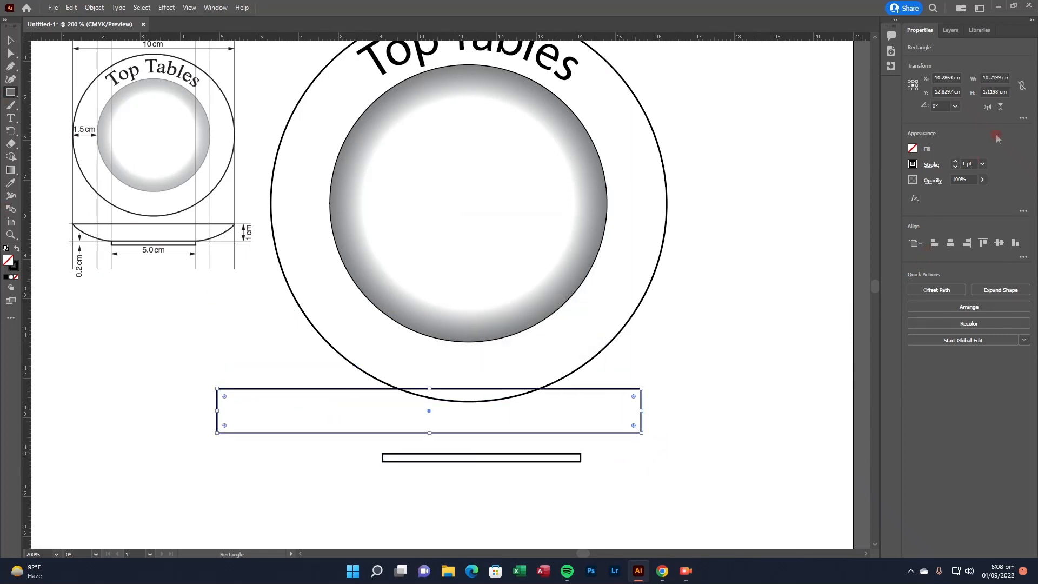
left_click(1005, 91)
type("1")
key("Return")
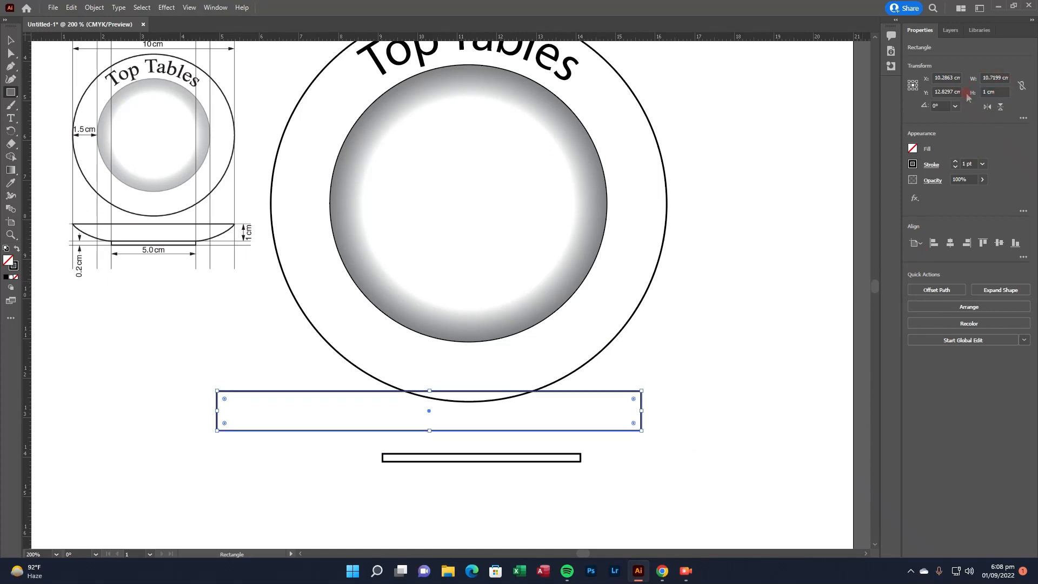
left_click(992, 76)
type("10.")
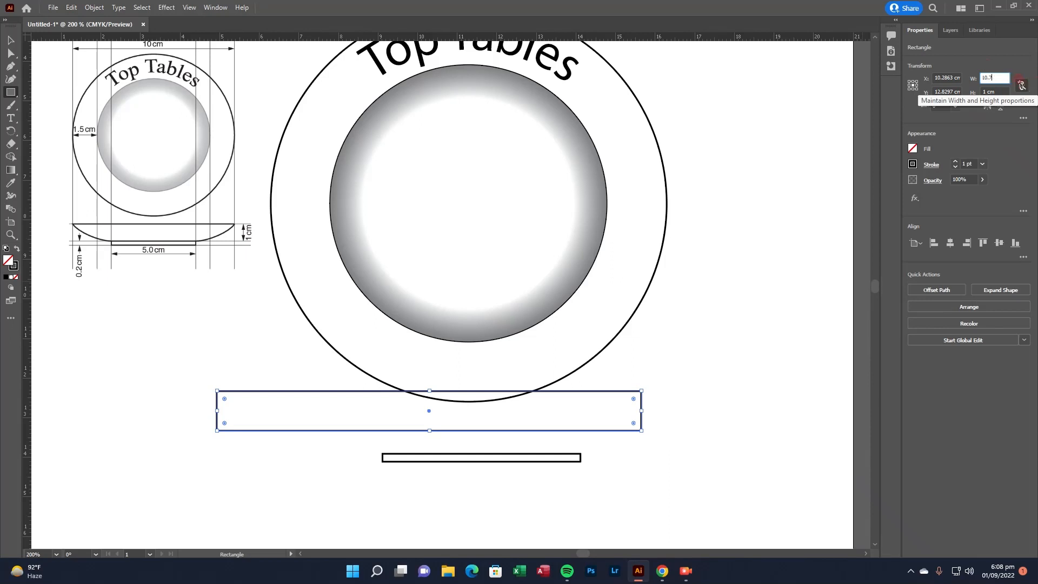
key("Return")
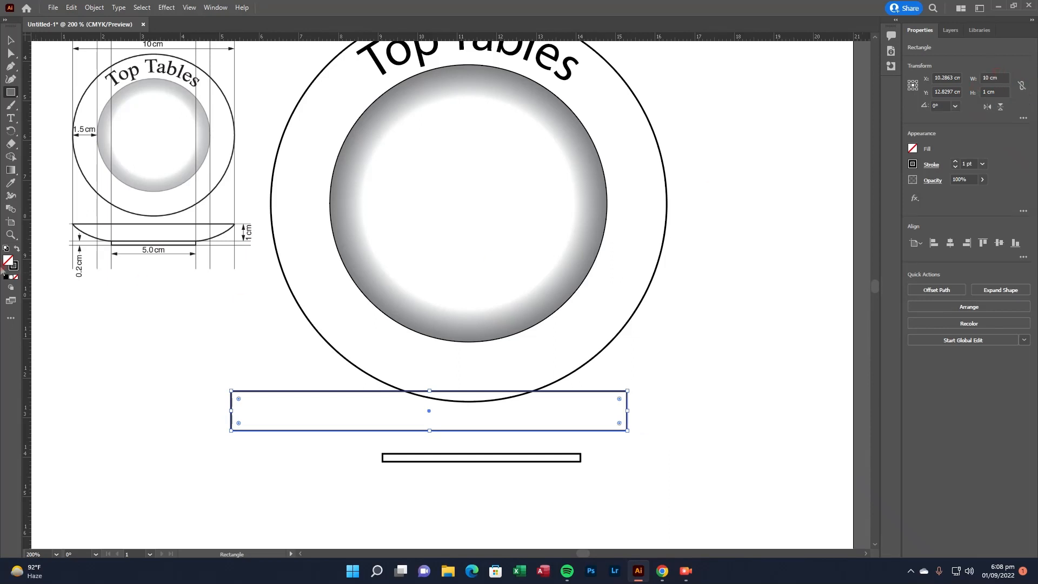
Move the 10 cm rectangle directly below the outer circle, aligned with its edges and resting on the 5 cm rectangle
left_click(10, 40)
left_click_drag(437, 430, 478, 458)
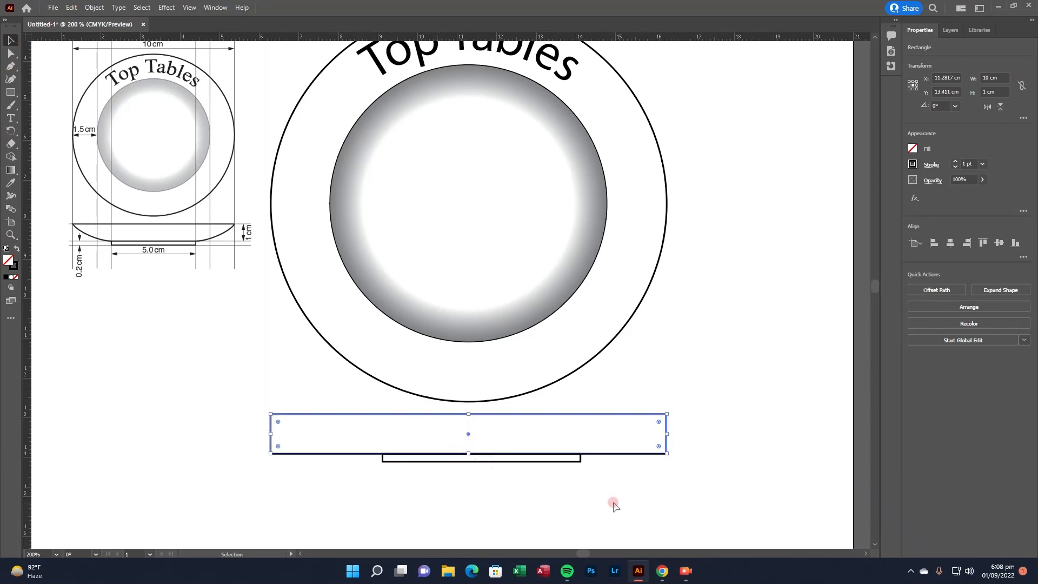
left_click(616, 479)
left_click(617, 454)
left_click(11, 79)
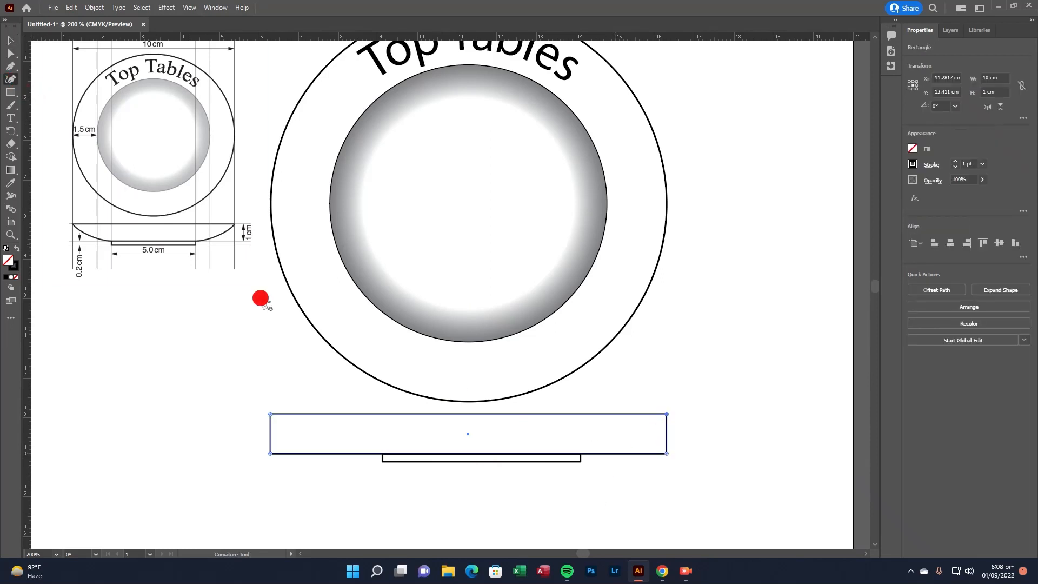
left_click(667, 453)
mouse_move(667, 451)
left_mouse_down()
mouse_move(667, 431)
mouse_move(671, 454)
left_mouse_up()
key("ctrl+z")
left_click(665, 453)
left_click_drag(666, 453, 580, 456)
left_click_drag(271, 453, 383, 456)
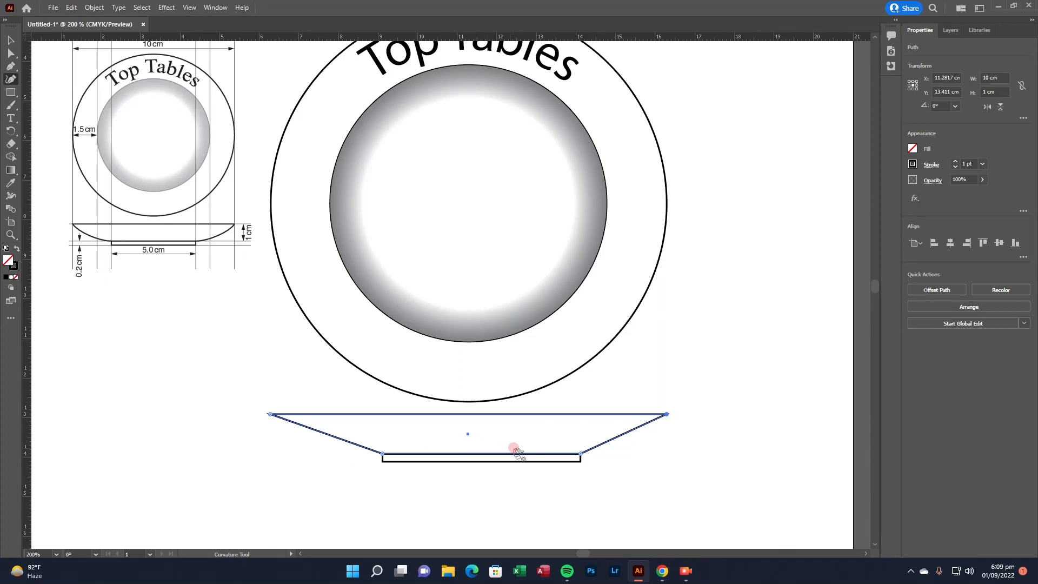
key("ctrl+z")
key("ctrl+z")
Move the 5 cm by 0.2 cm rectangle horizontally so it is centred beneath the 10 cm rectangle
left_click(11, 40)
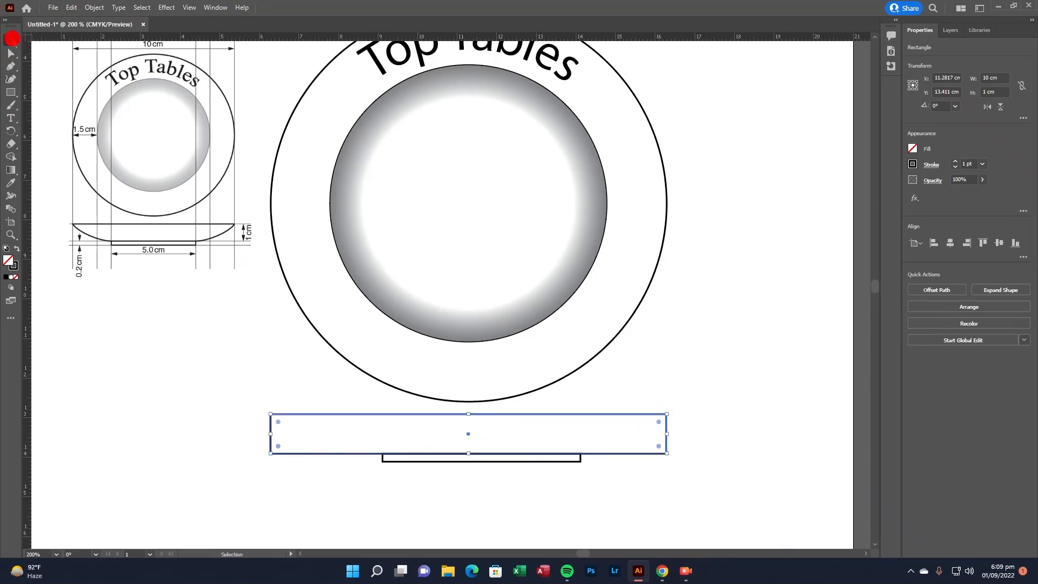
left_click(487, 483)
left_click(478, 458)
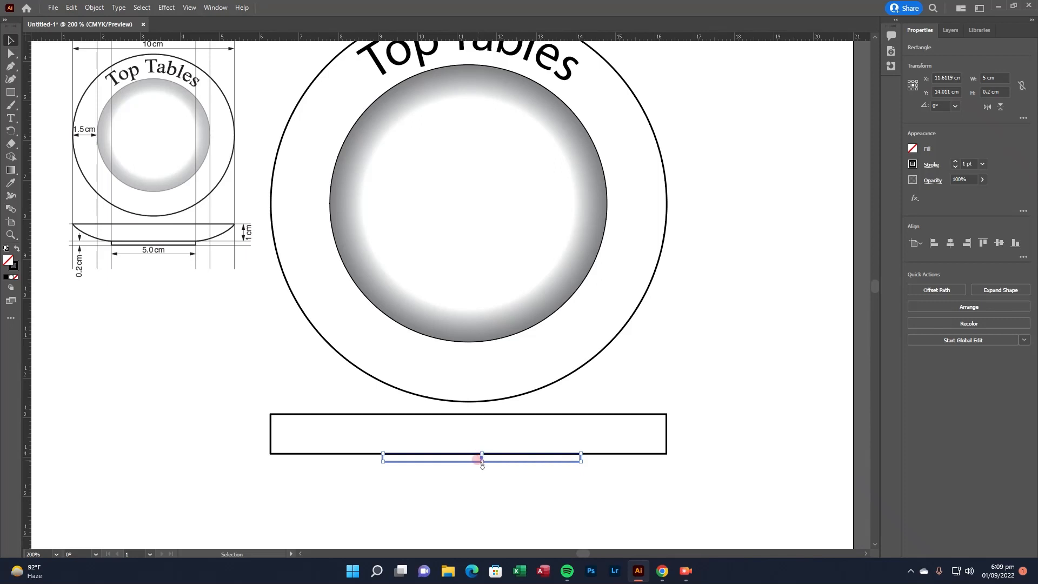
left_click_drag(478, 461, 511, 461)
left_click(615, 414)
key("Left")
key("Left")
key("Left")
key("Left")
key("Left")
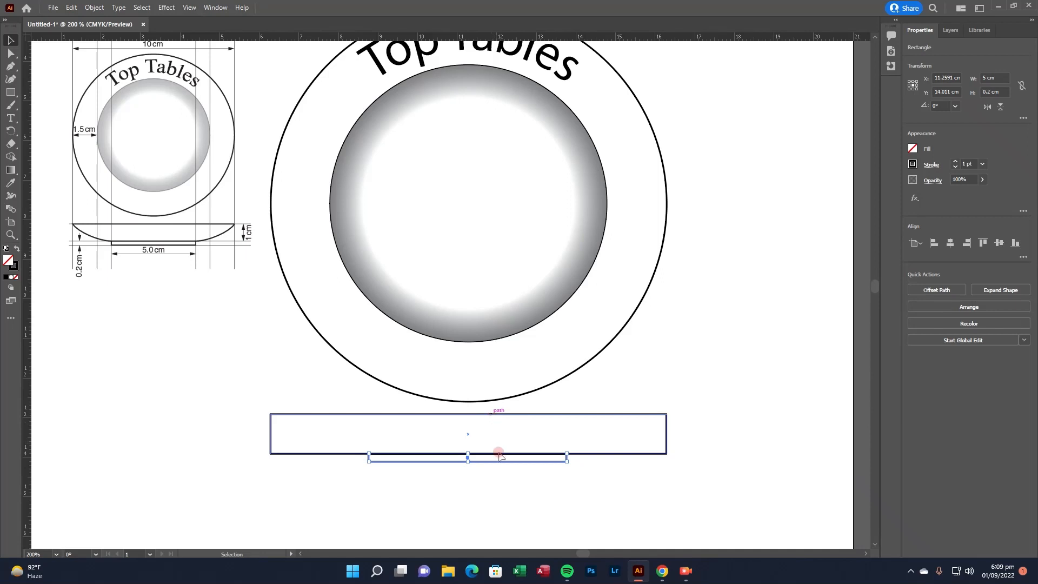
left_click(508, 496)
Taper the 10 cm rectangle by moving its two lower corners inward to the base rectangle's upper corners with the Curvature tool
left_click(578, 453)
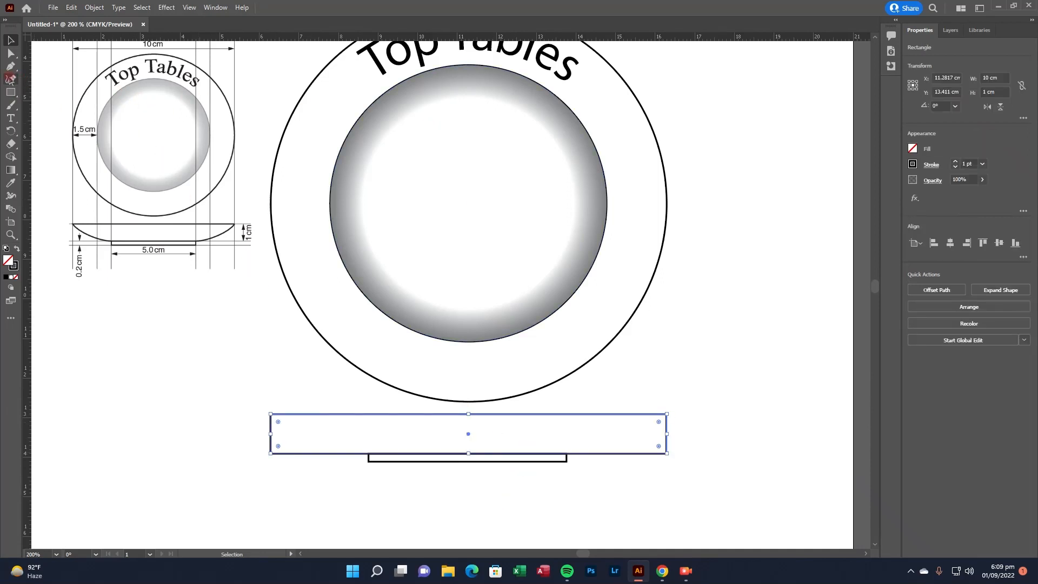
left_click(10, 78)
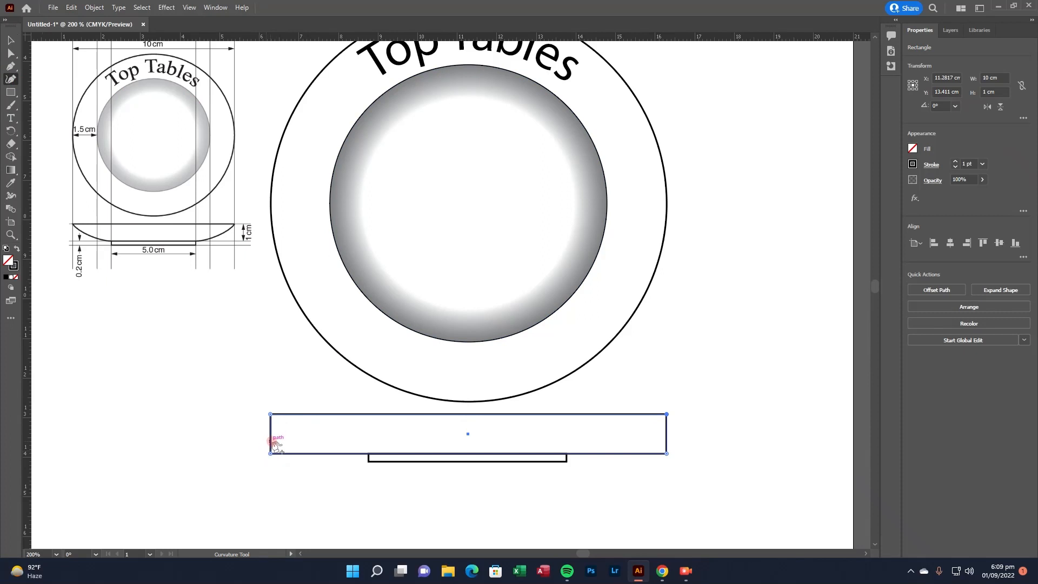
left_click_drag(270, 453, 368, 454)
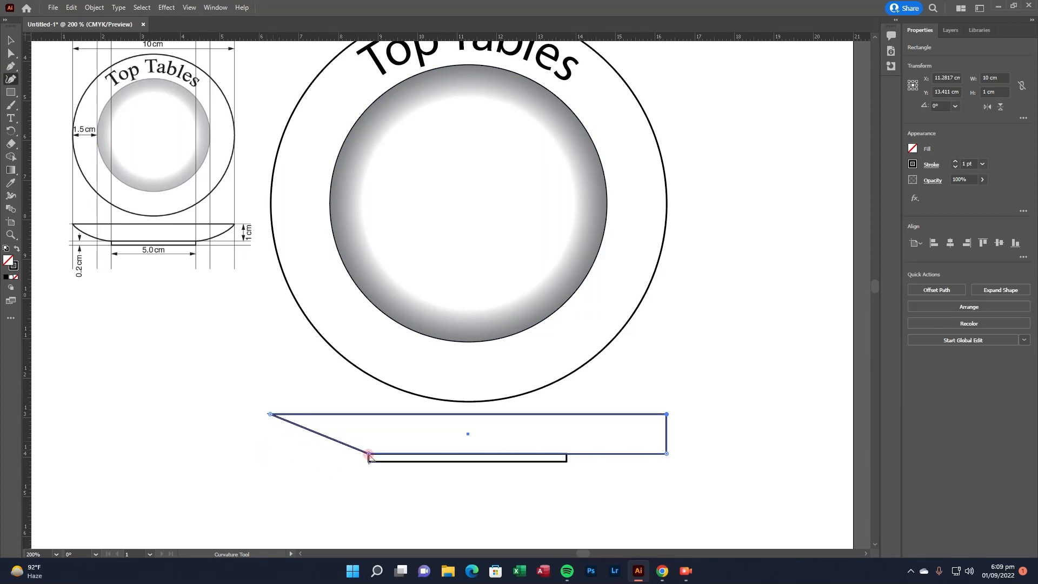
left_click_drag(666, 454, 567, 454)
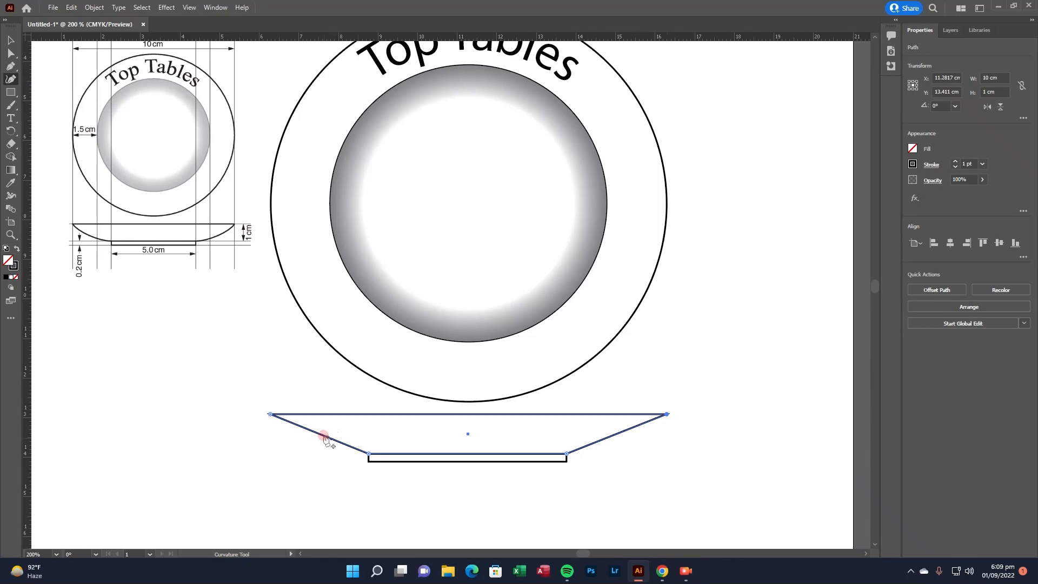
Bow both slanted sides of the tapered profile outward into matching curves with the Curvature tool and deselect it
left_click_drag(323, 435, 319, 443)
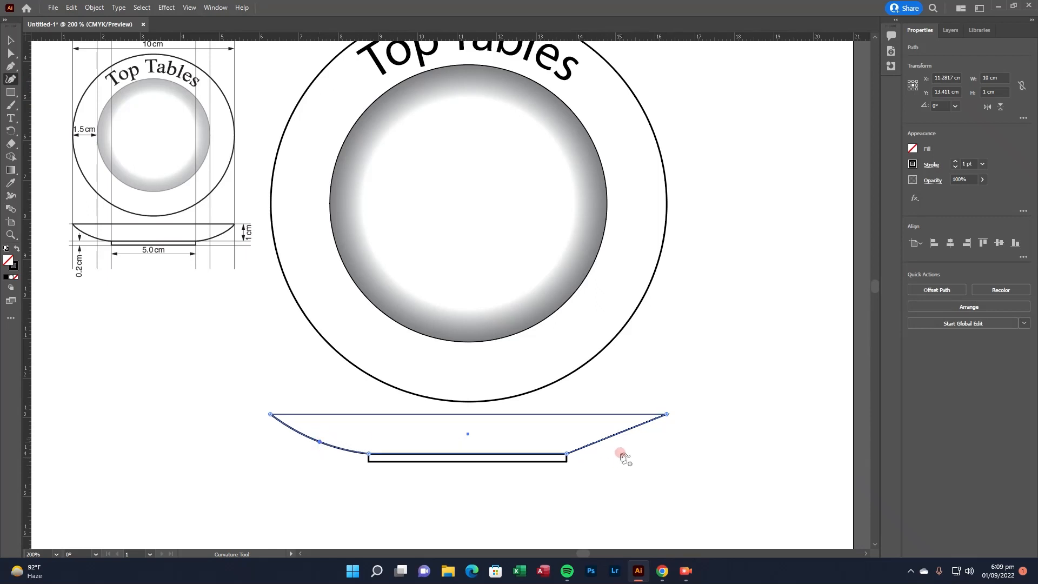
left_click_drag(612, 438, 619, 445)
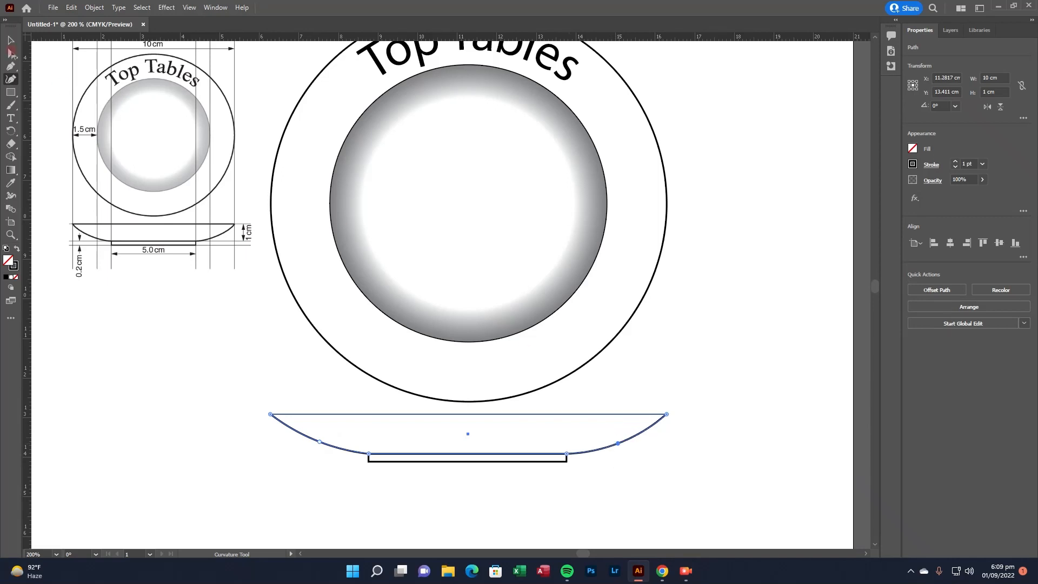
left_click(9, 39)
left_click(229, 426)
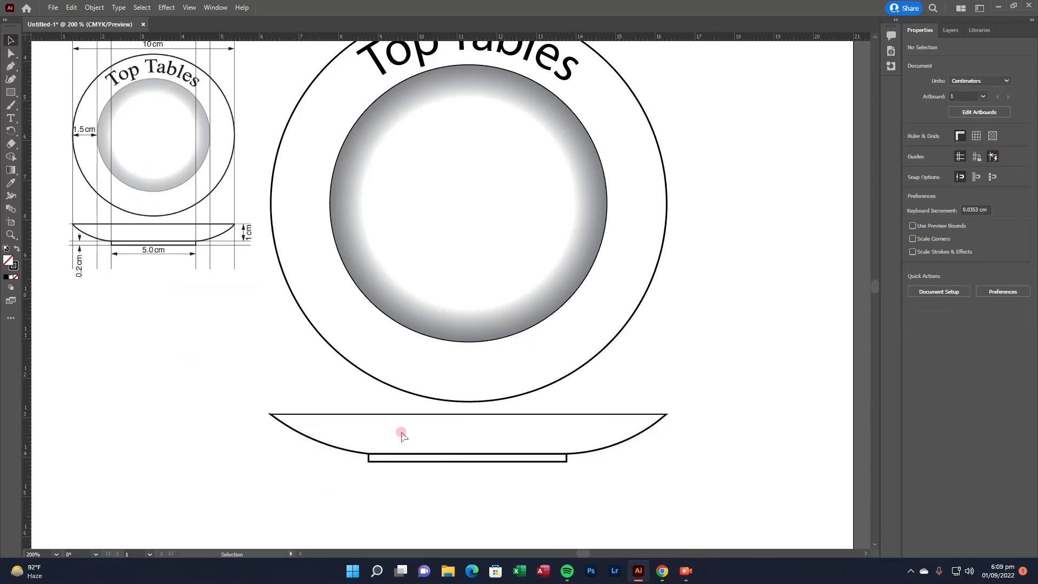
Nudge the curved side profile and its base together about 0.07 cm up and 0.035 cm to the right, below the outer circle
scroll(401, 430, "up", 1)
left_click_drag(700, 519, 132, 424)
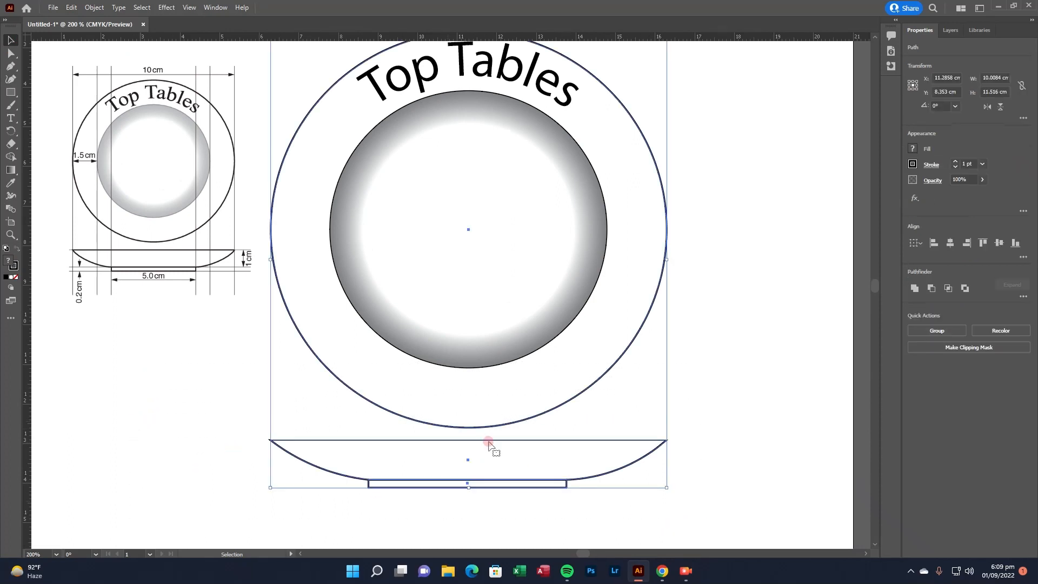
left_click_drag(709, 512, 306, 445)
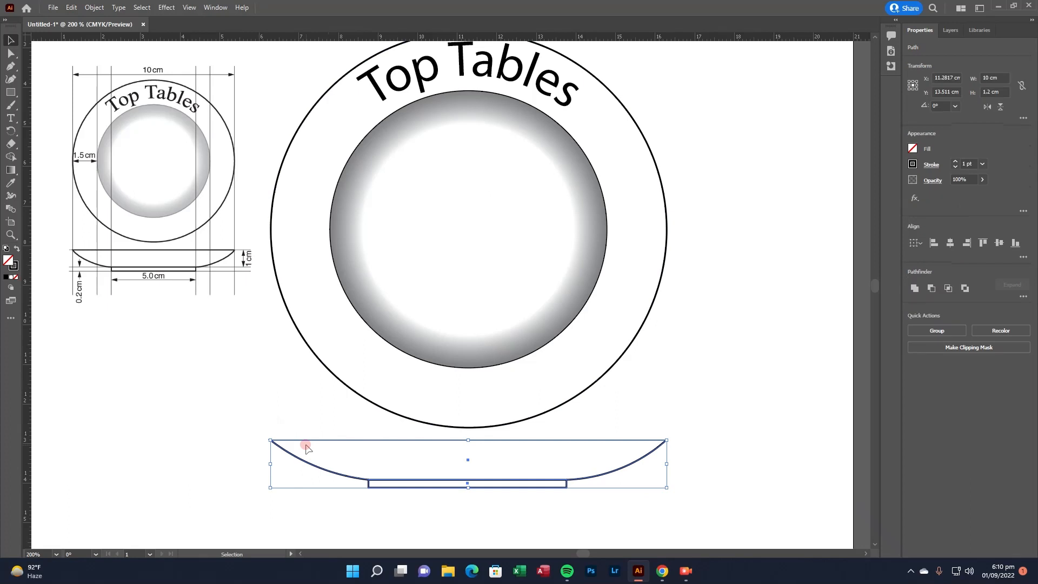
key("Up")
key("Up")
key("Right")
key("Right")
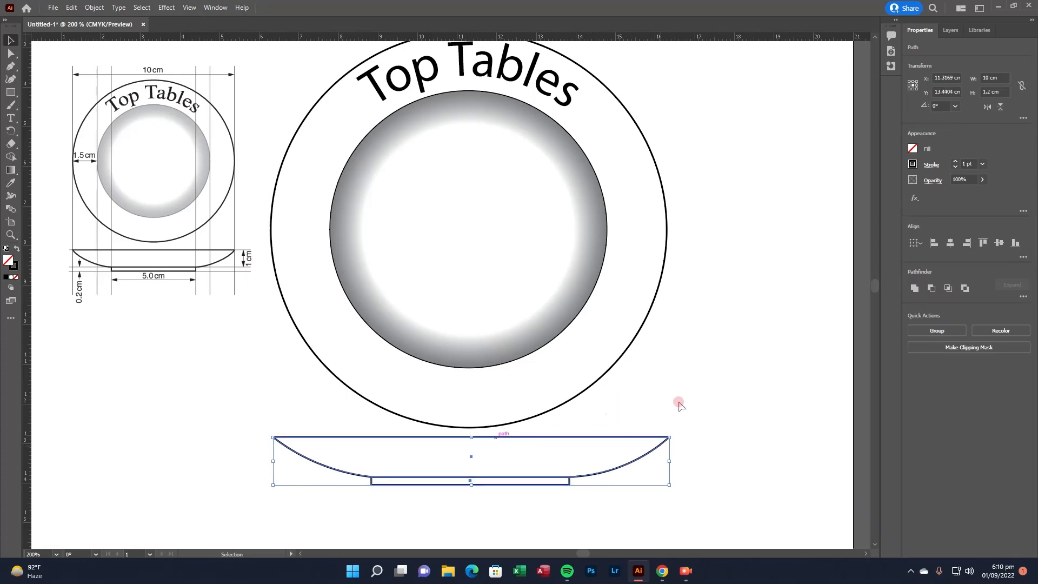
left_click(725, 387)
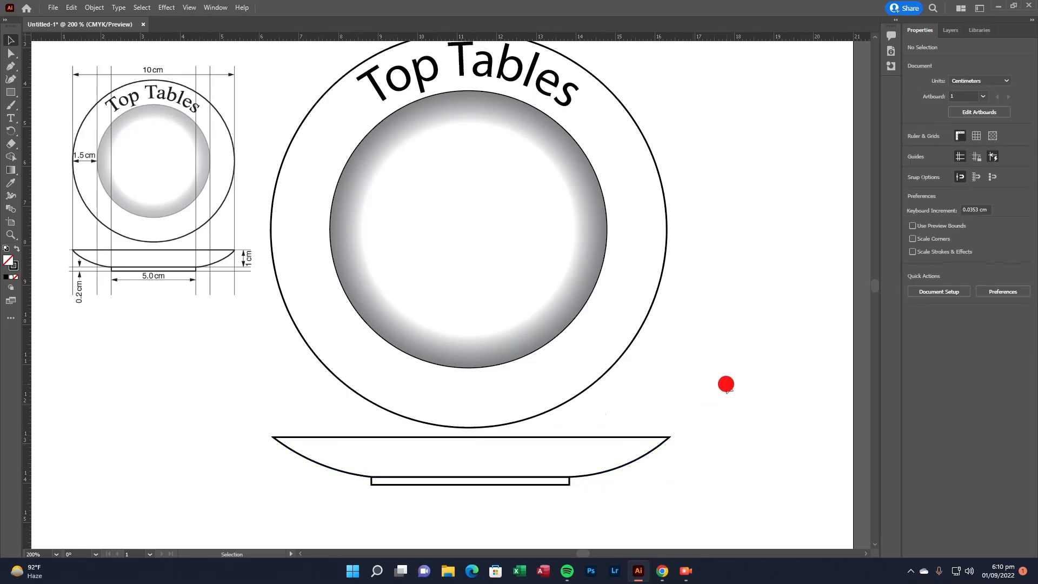
scroll(726, 386, "up", 3)
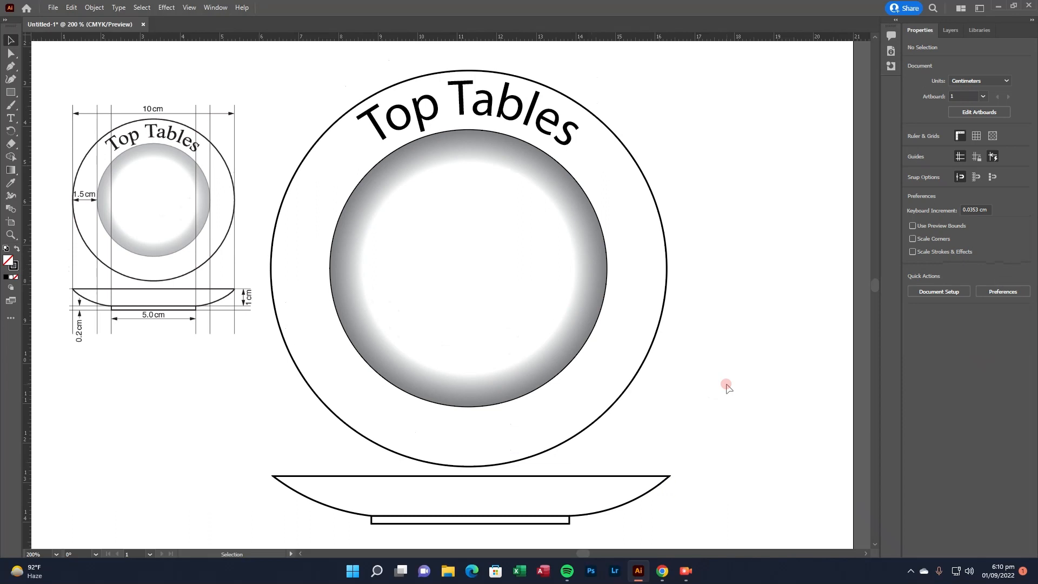